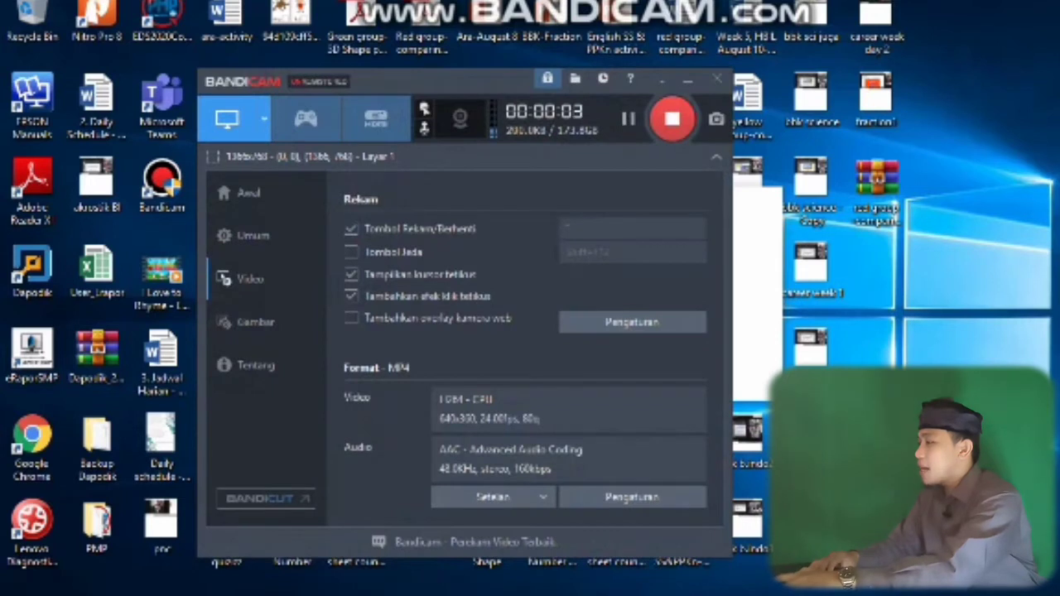
Step: Minimize Bandicam and launch Excel 2013 from the Windows search
click(688, 80)
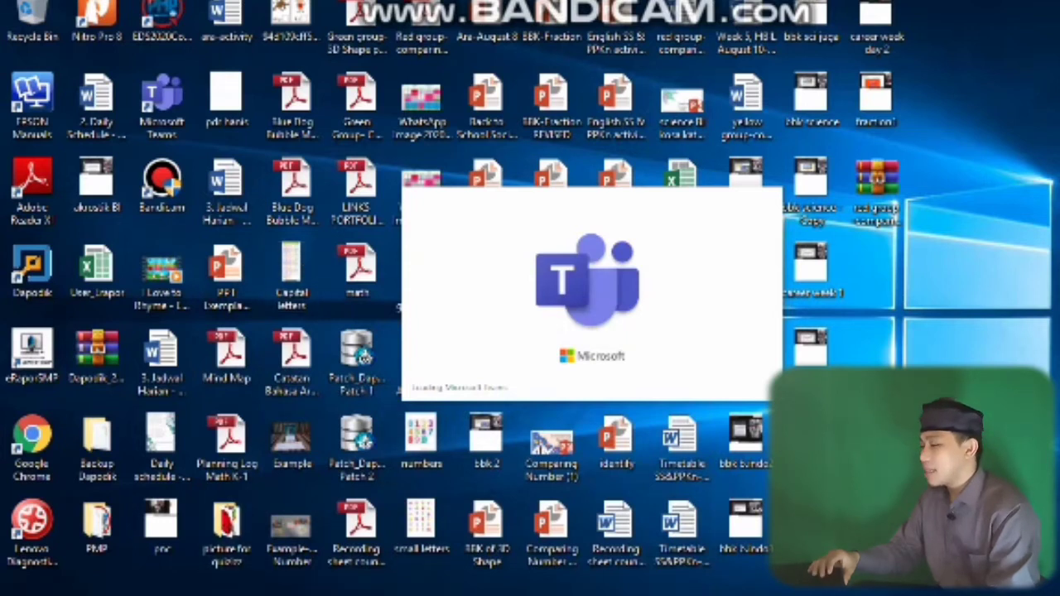
key(super+s)
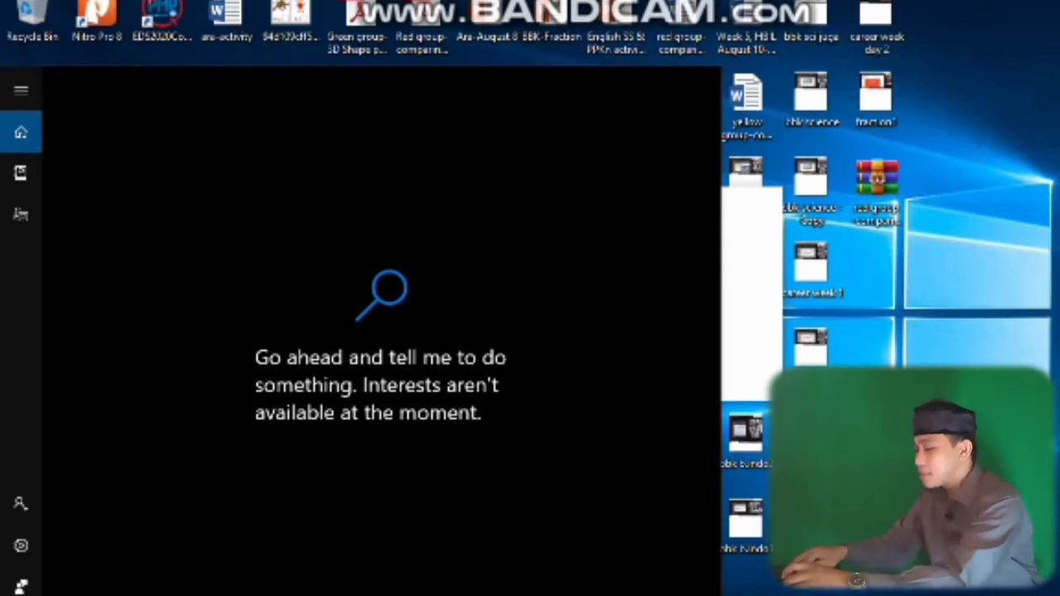
text(t)
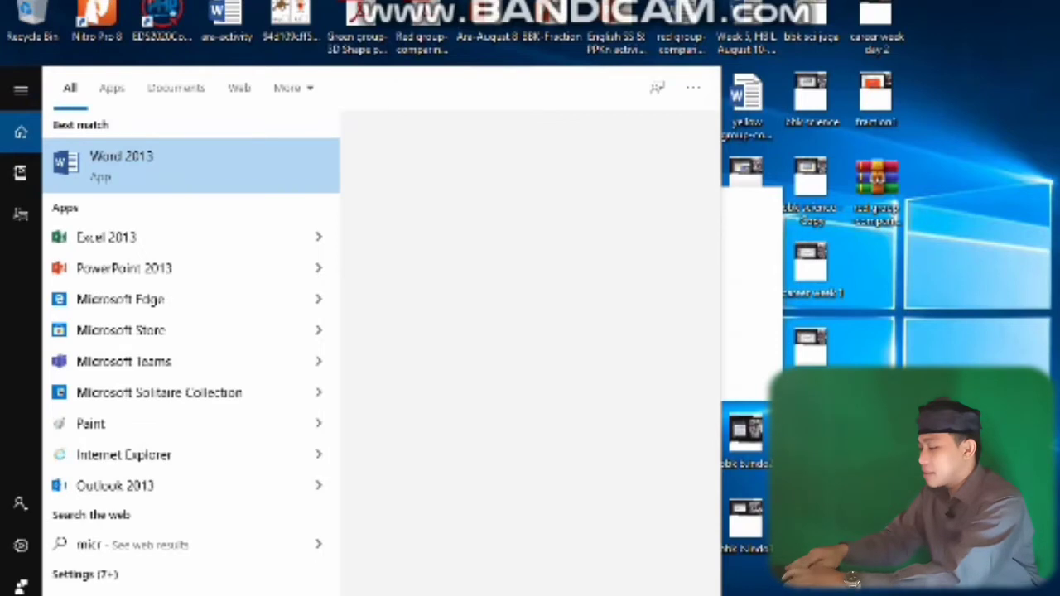
text(osoft excel)
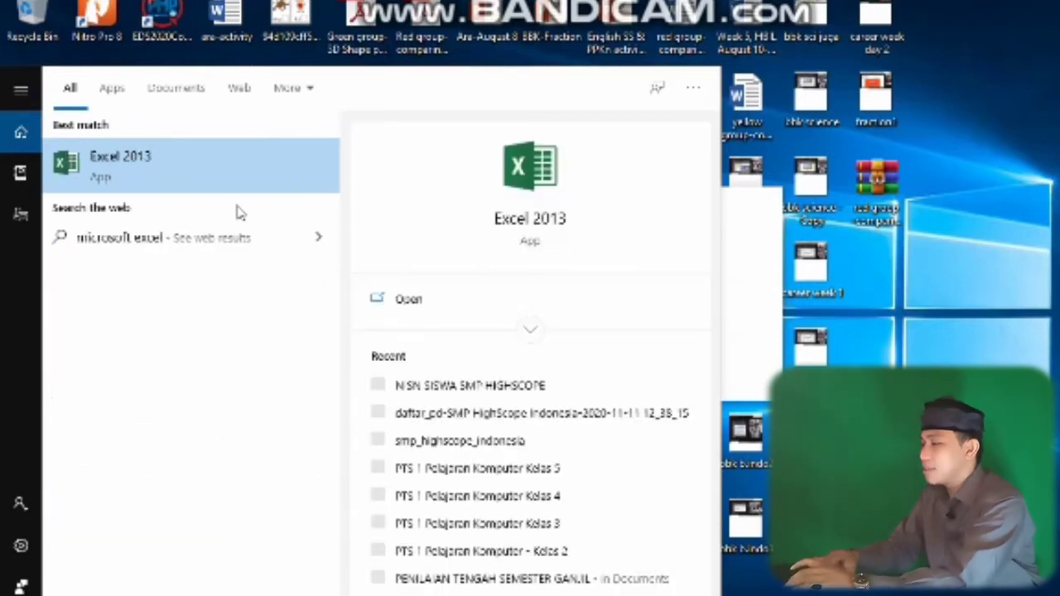
click(204, 174)
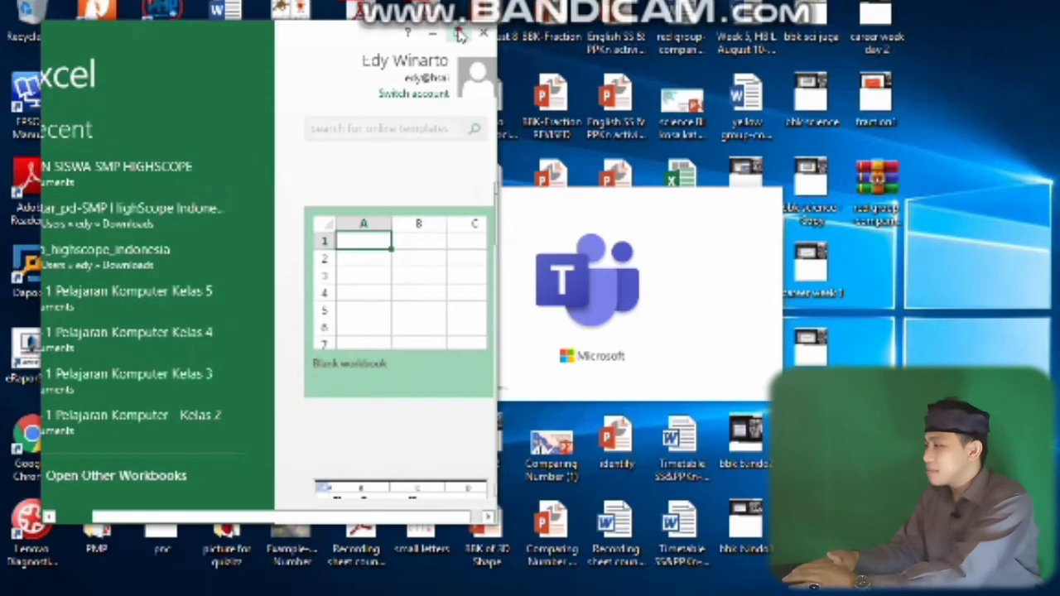
Step: Maximize Excel, start a blank workbook and zoom into the Sheet1 grid
click(458, 32)
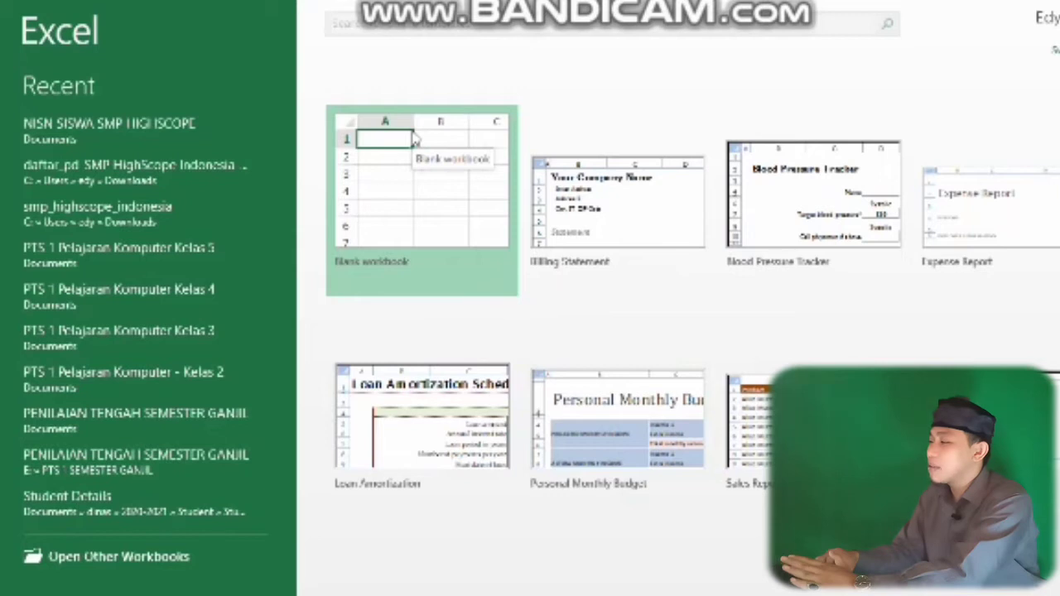
click(413, 154)
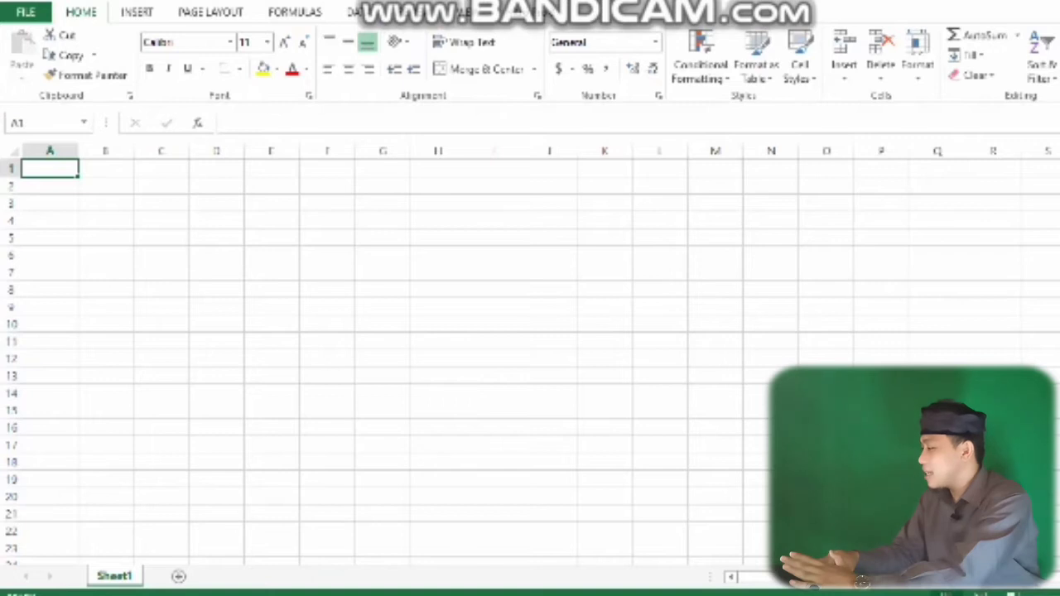
ctrl+scroll(530, 355, up, 1)
ctrl+scroll(529, 354, up, 1)
ctrl+scroll(530, 355, up, 1)
ctrl+scroll(530, 354, up, 1)
ctrl+scroll(530, 355, up, 1)
ctrl+scroll(530, 354, up, 1)
ctrl+scroll(530, 355, up, 1)
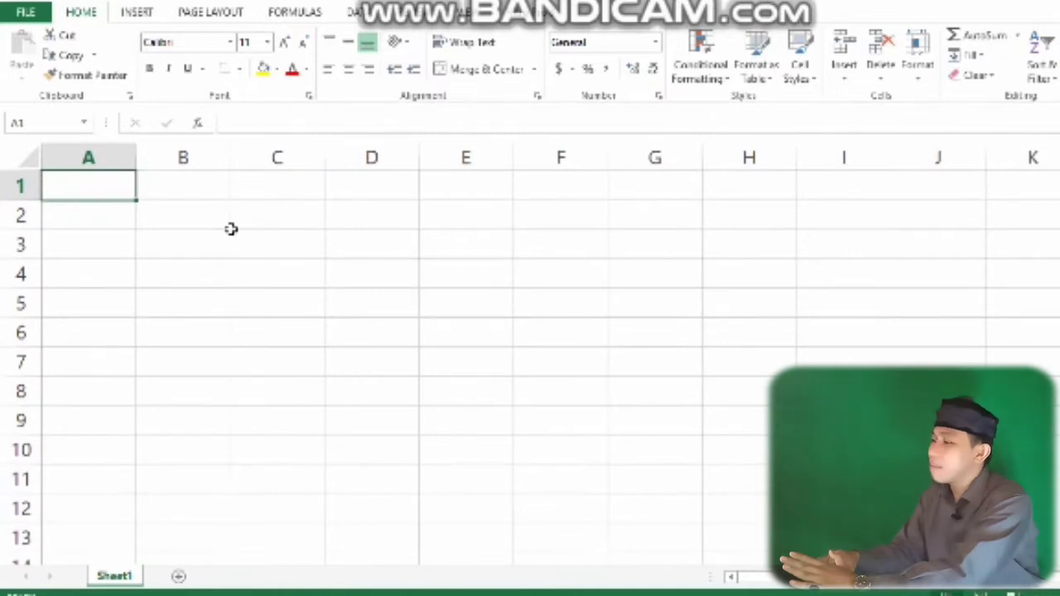
click(118, 191)
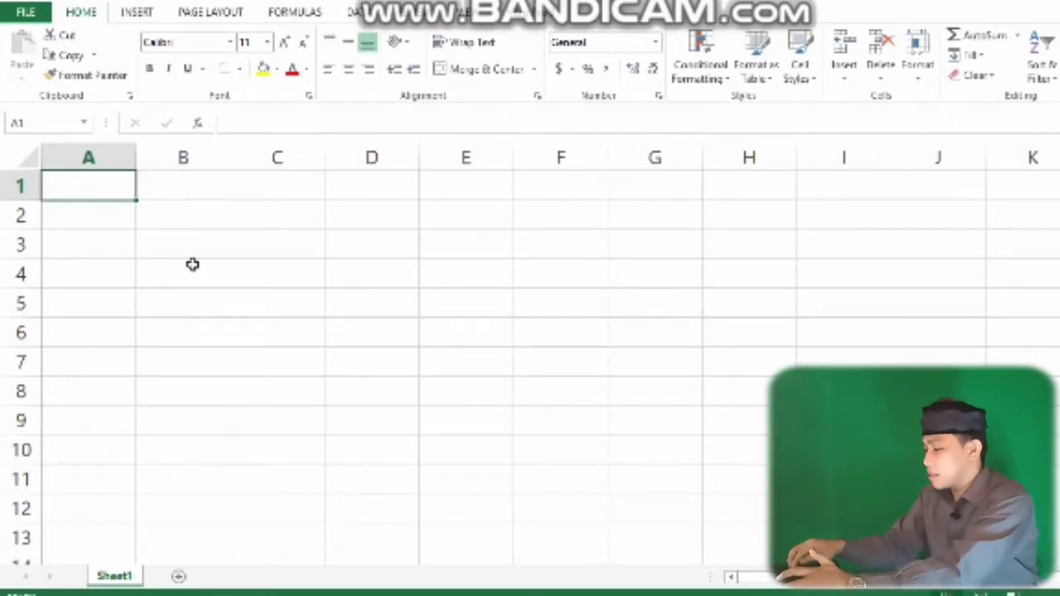
Step: Enter the title NAMA BUAH-BUAHAN in cell A1
text(NAMA NAMA )
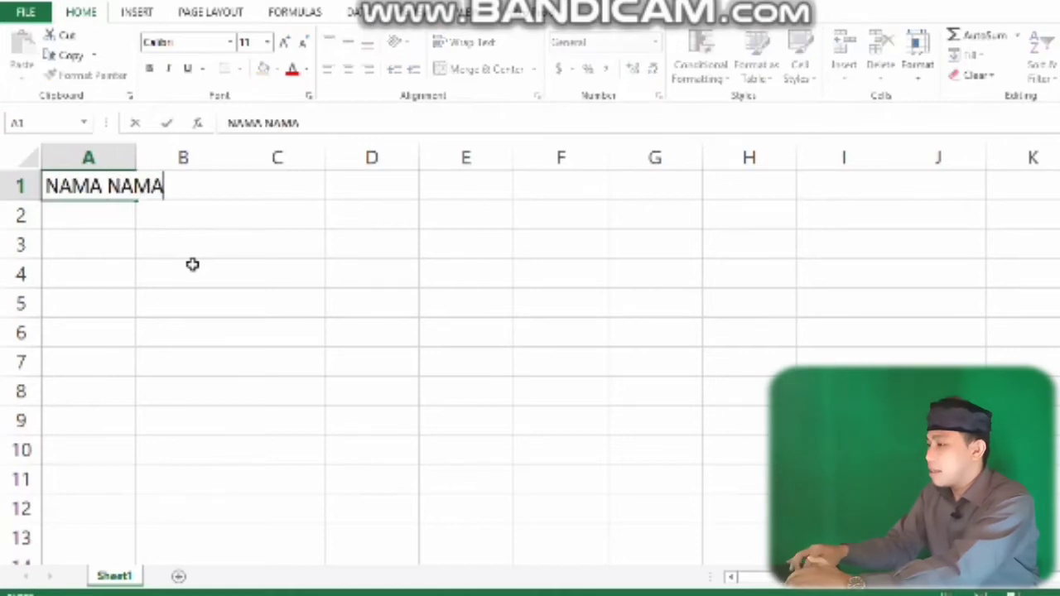
text(BUAHA)
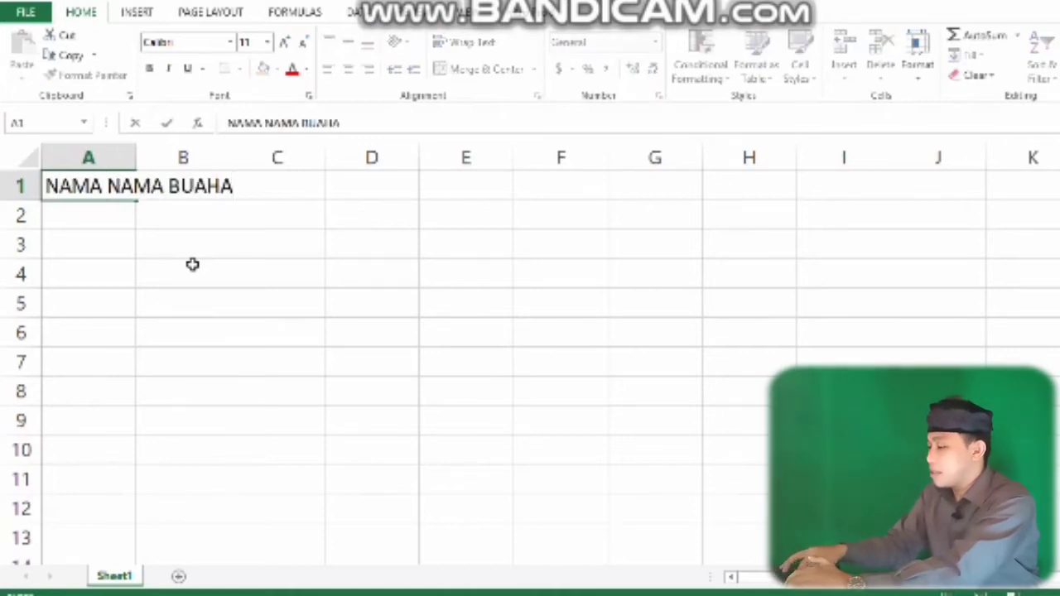
key(BackSpace)
key(BackSpace)
key(BackSpace)
key(BackSpace)
key(BackSpace)
key(BackSpace)
key(BackSpace)
key(BackSpace)
key(BackSpace)
key(BackSpace)
text(BUAH-BUAHAN)
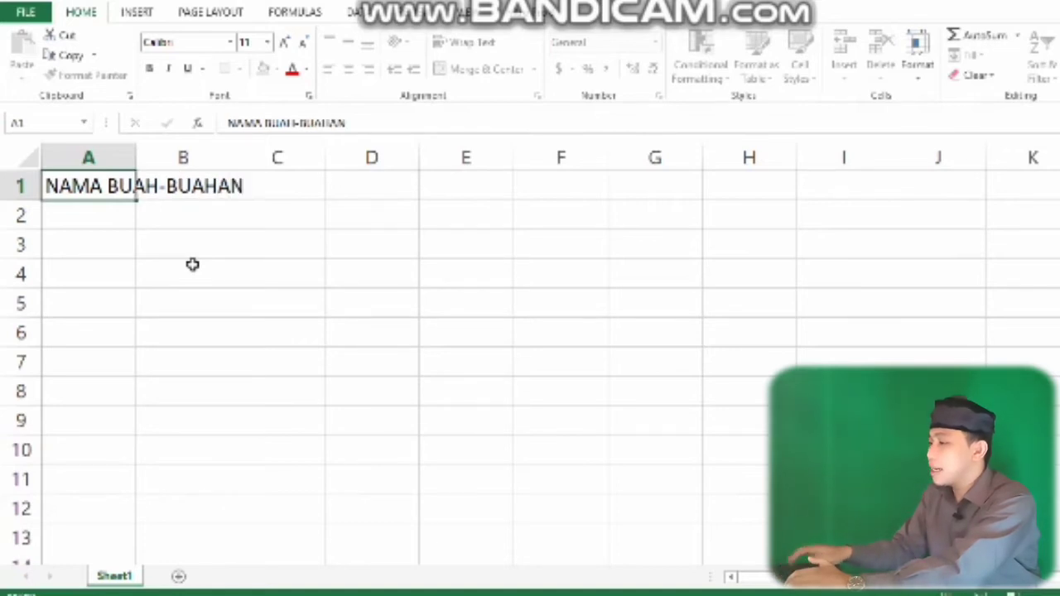
key(Return)
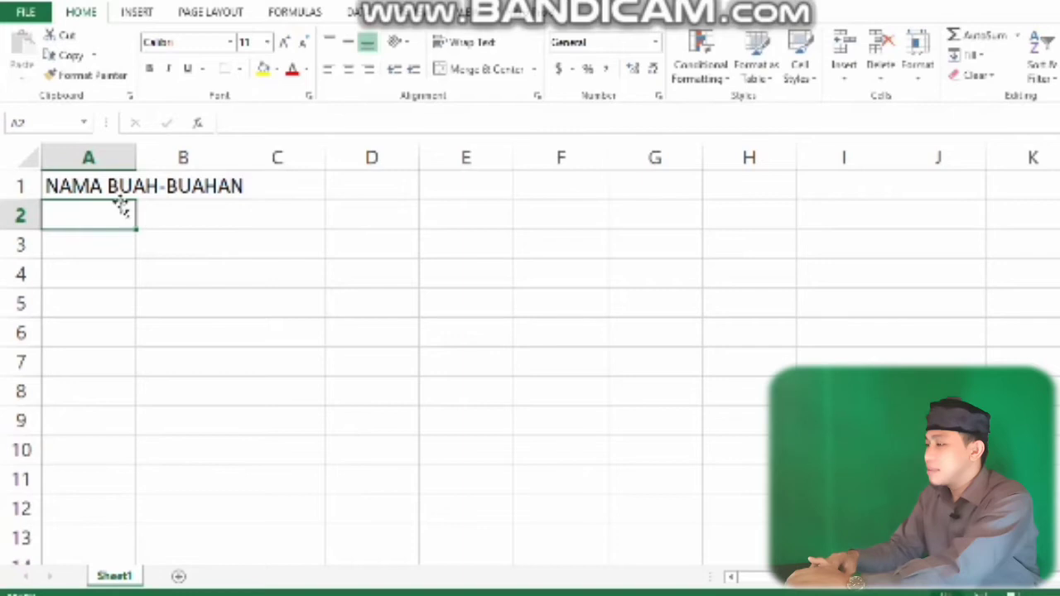
Step: Merge and center the title across A1:D1
click(94, 185)
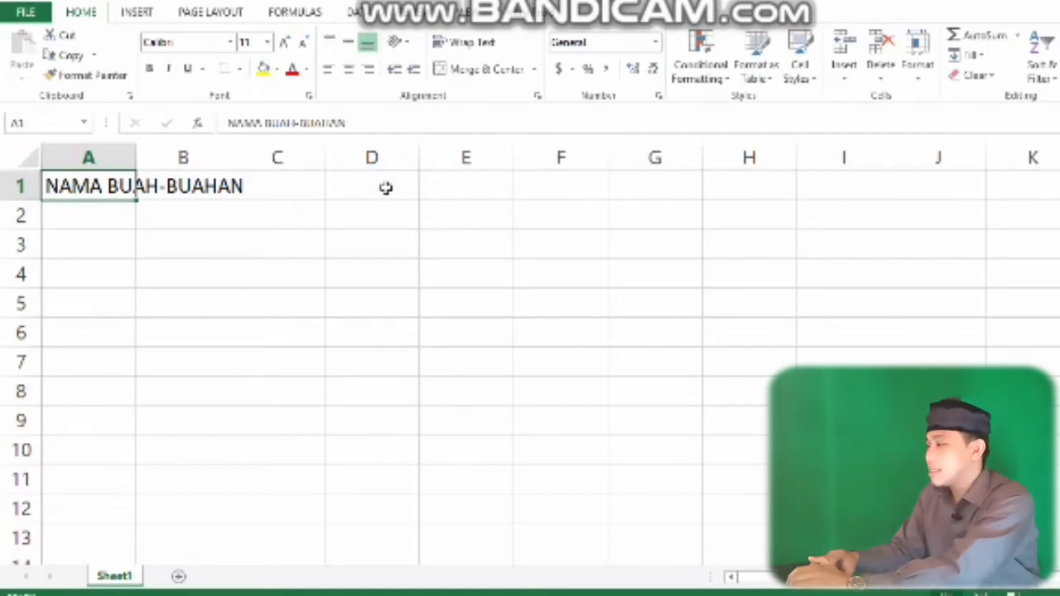
shift+click(377, 187)
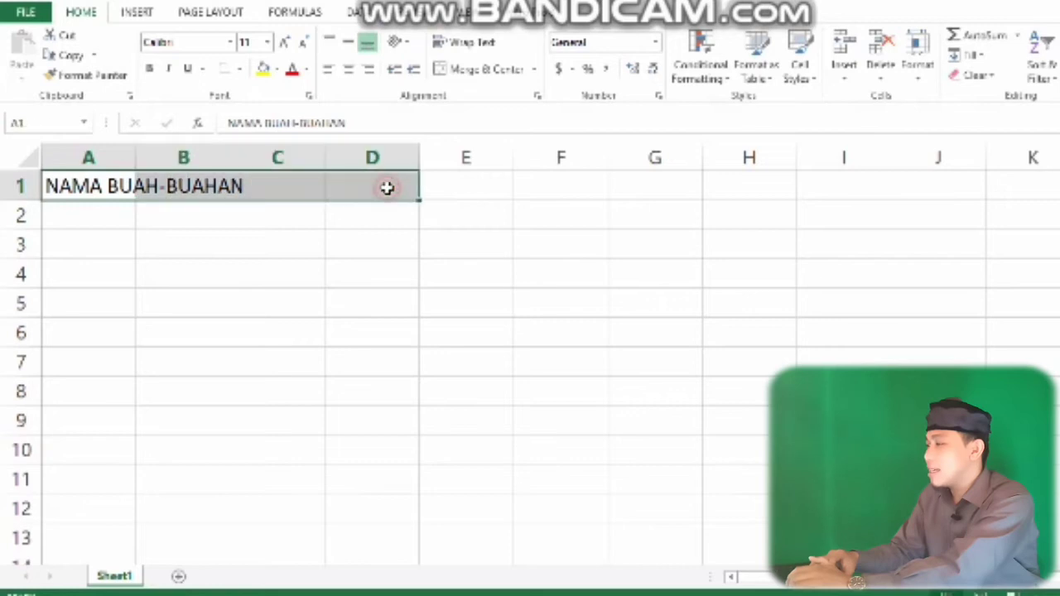
click(534, 72)
click(518, 93)
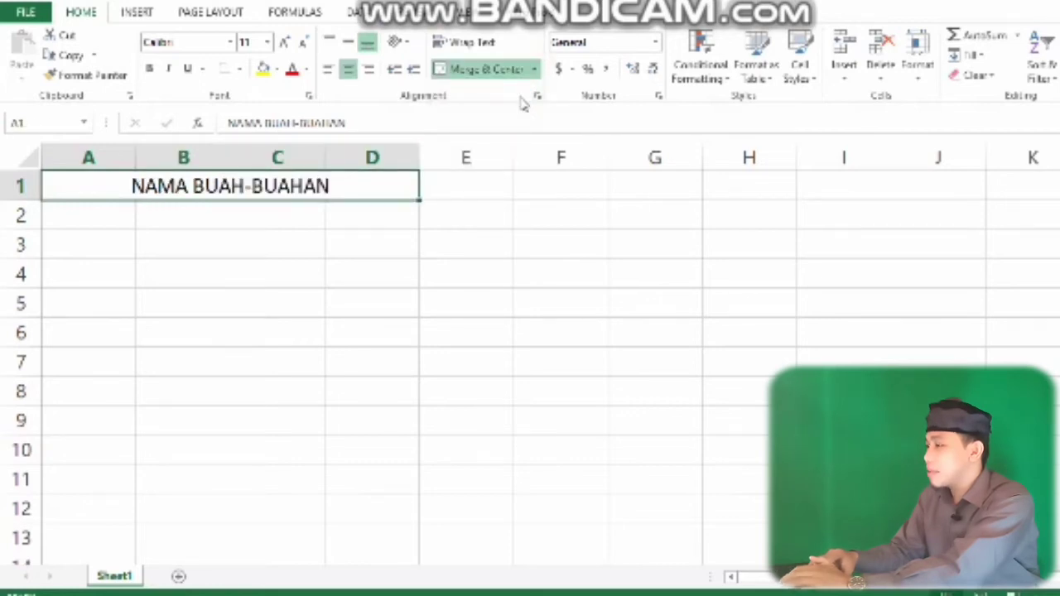
click(110, 219)
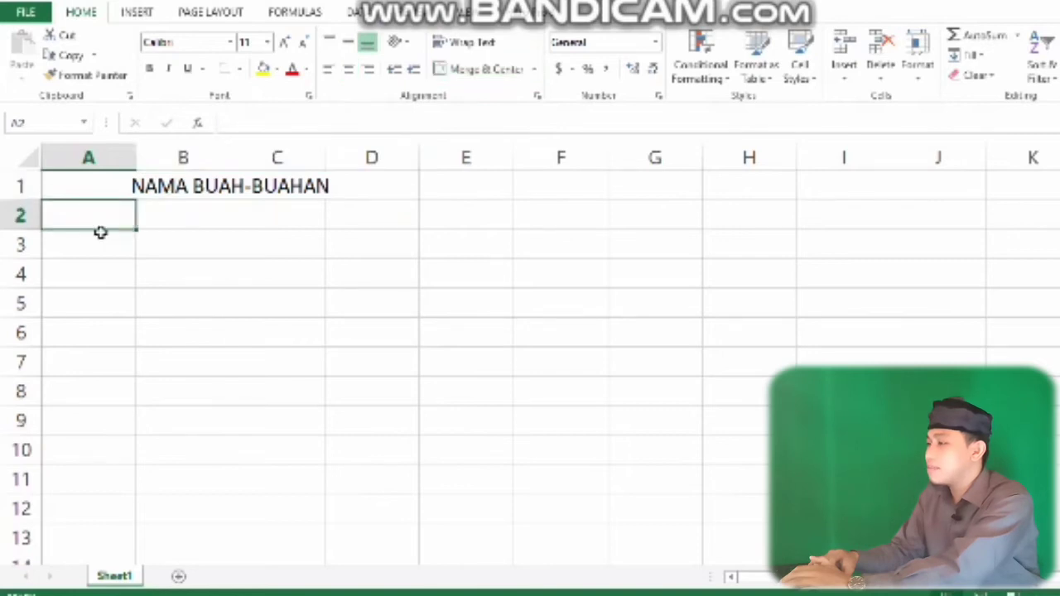
click(88, 247)
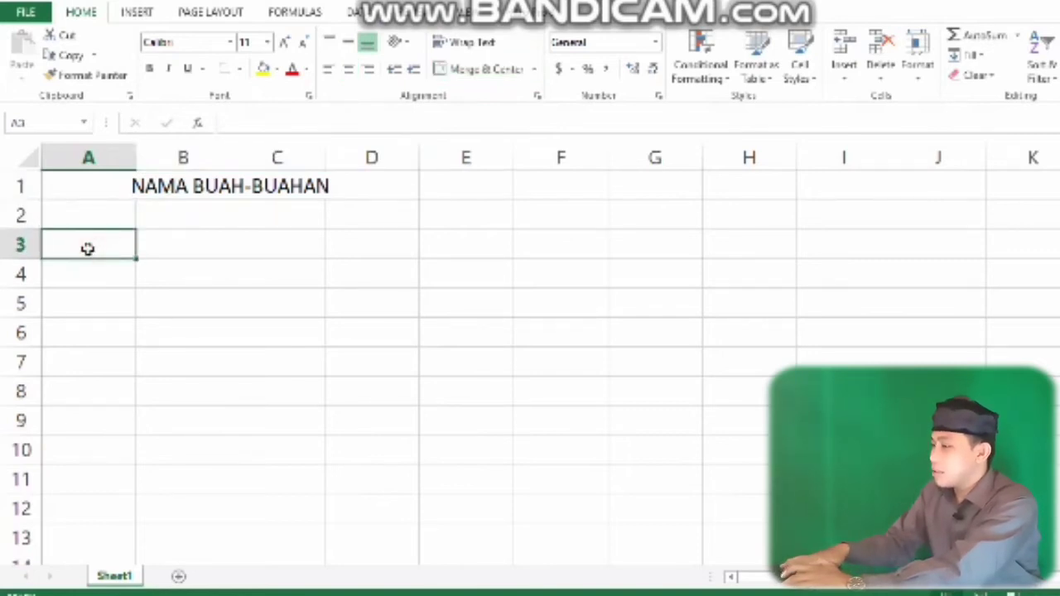
Step: Enter the headers NO in A3 and NAMA BUAH in B3
text(NO)
key(Return)
click(88, 247)
key(Right)
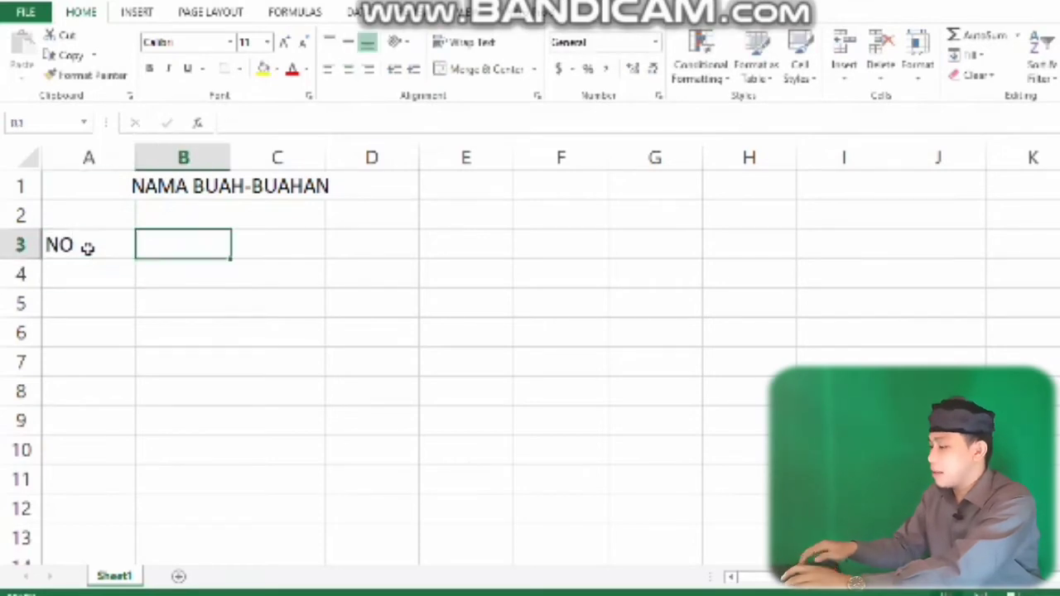
text(NAMA UAH)
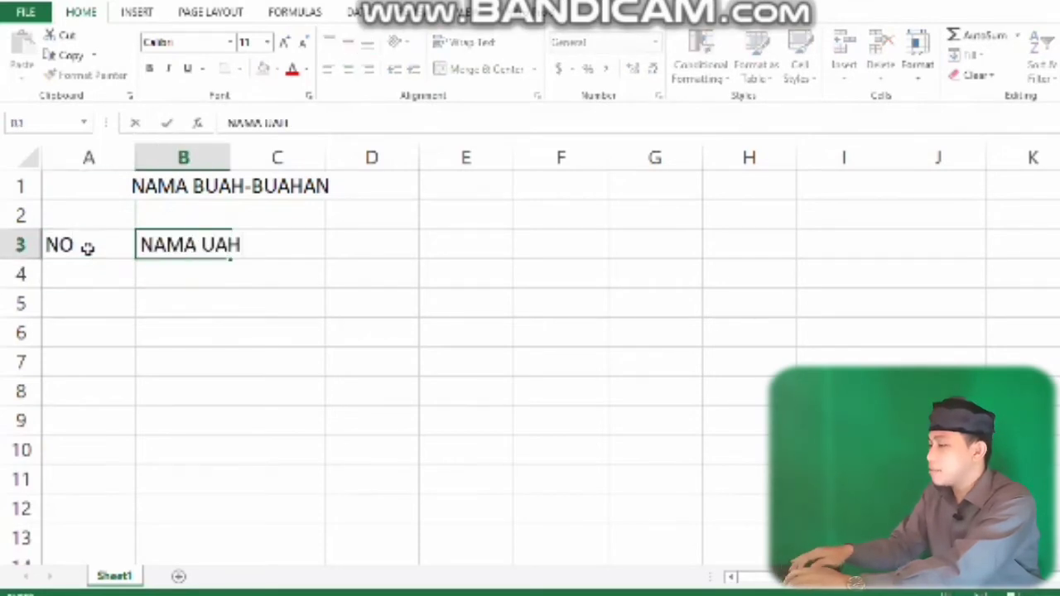
key(BackSpace)
key(BackSpace)
key(BackSpace)
key(BackSpace)
text(BUAH)
key(Return)
key(Up)
key(Right)
Step: Put the header BELI in C3, replacing the first entry JUMLAH
text(JUMLAH)
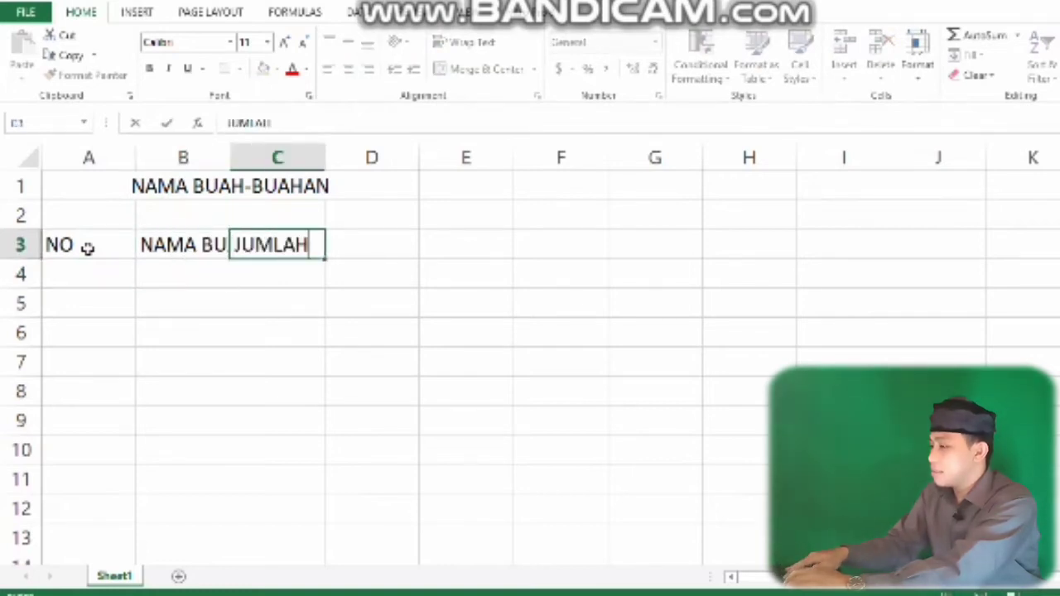
key(Return)
key(Up)
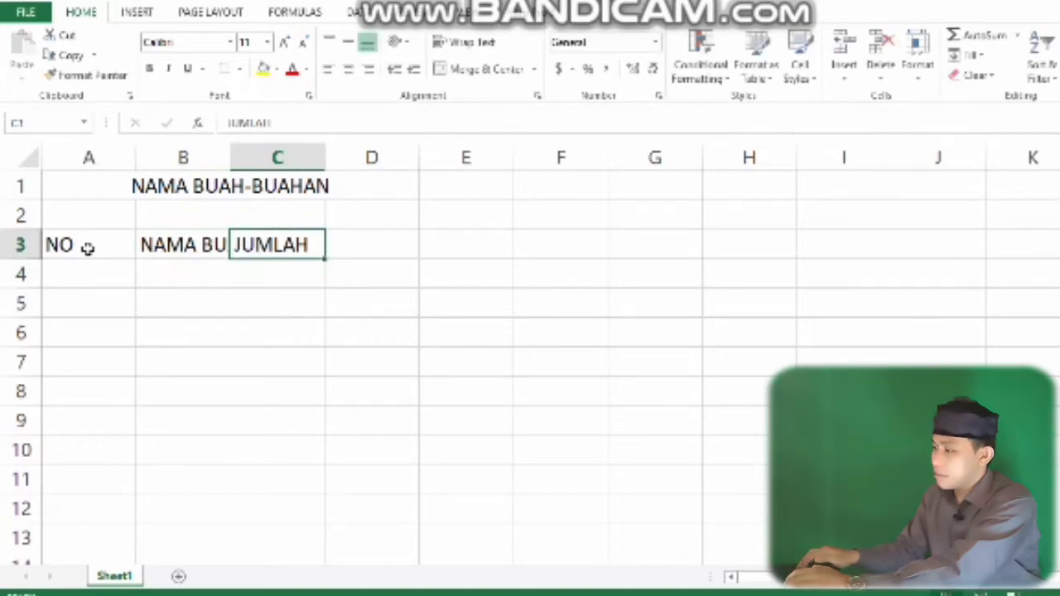
key(Right)
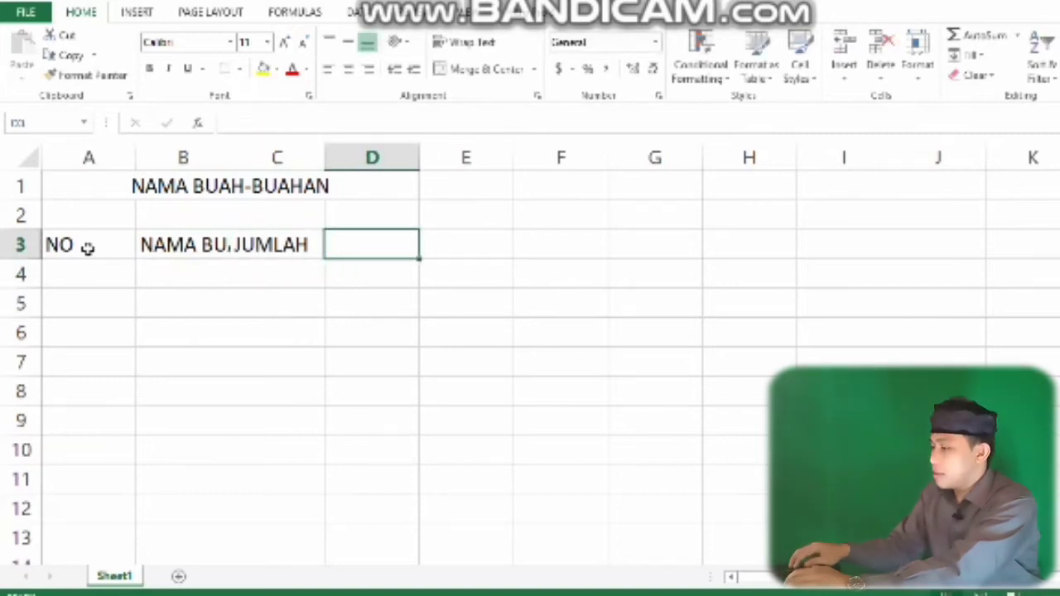
key(Left)
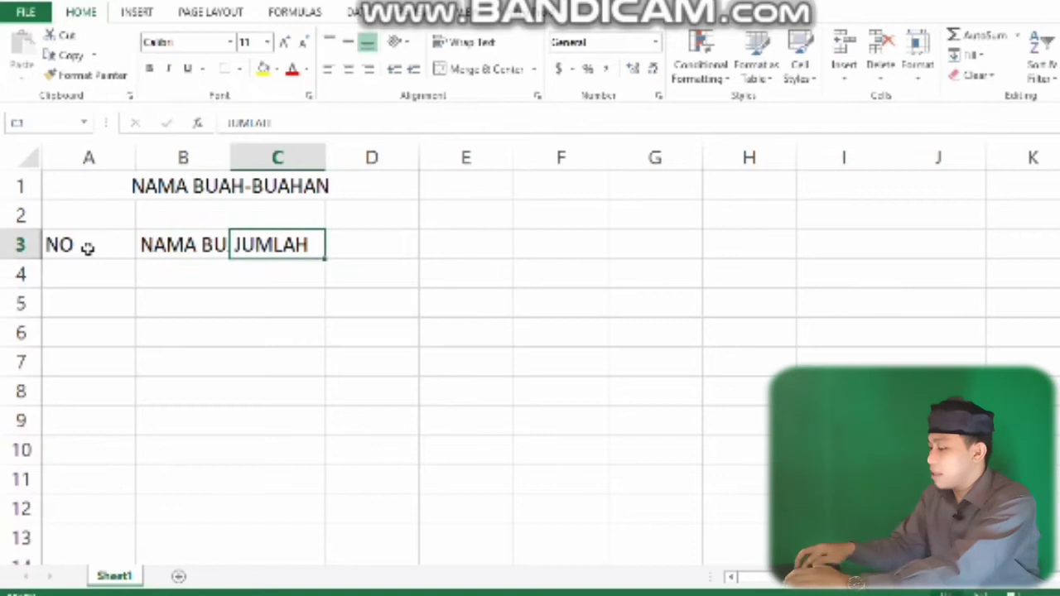
text(BELI)
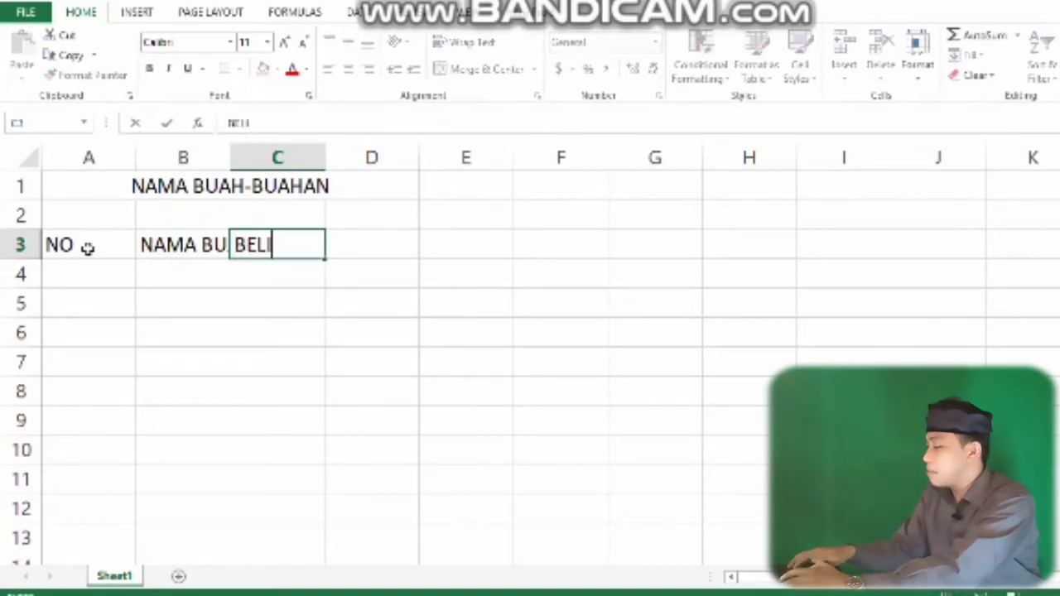
key(Return)
key(Up)
key(Right)
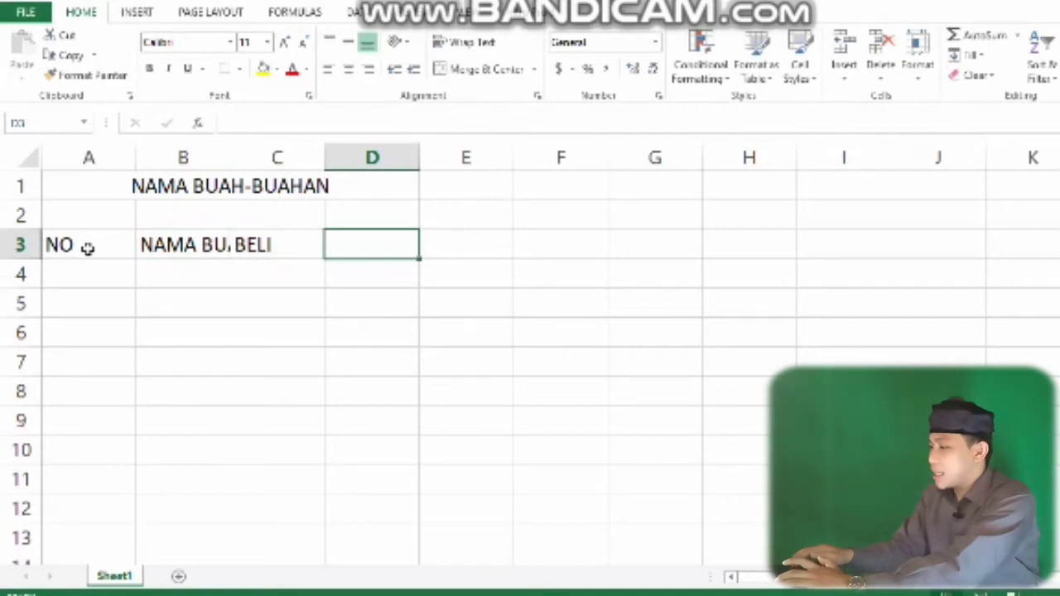
Step: Enter the headers UANG in D3 and SISA in E3
text(UANG)
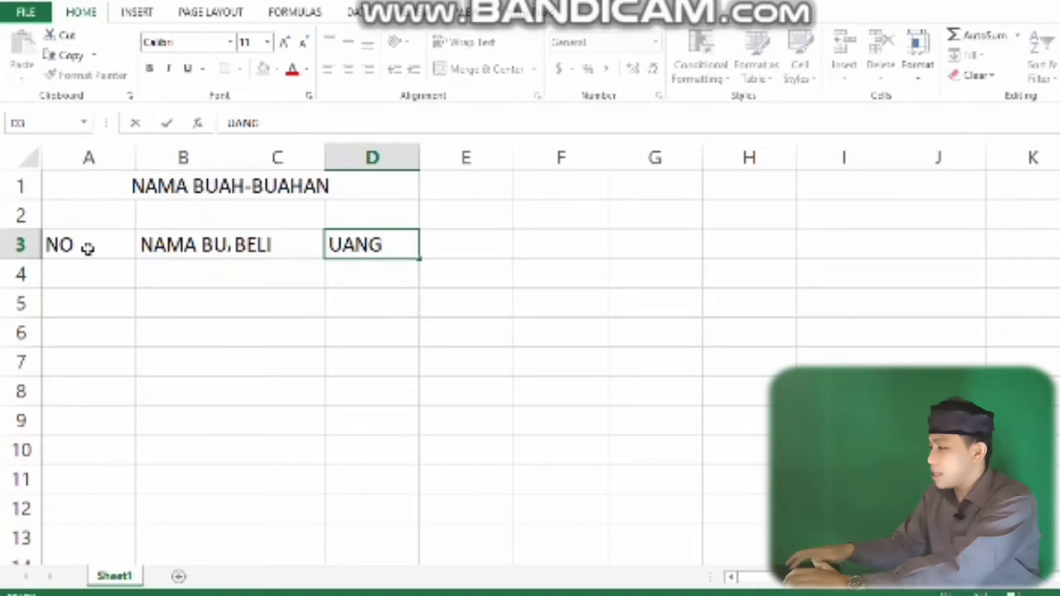
key(Return)
key(Up)
key(Right)
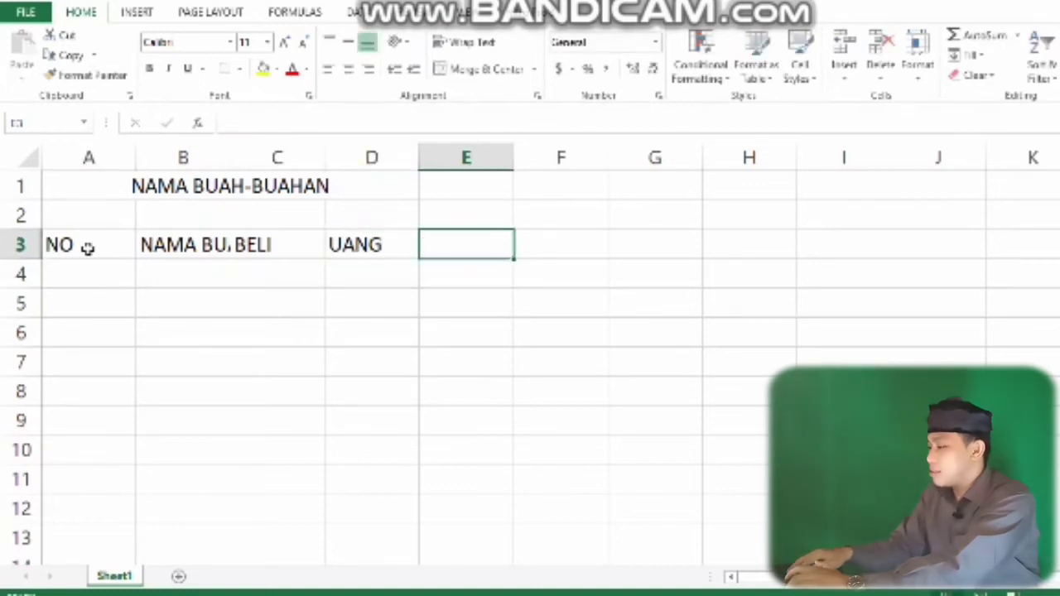
text(SISA)
key(Return)
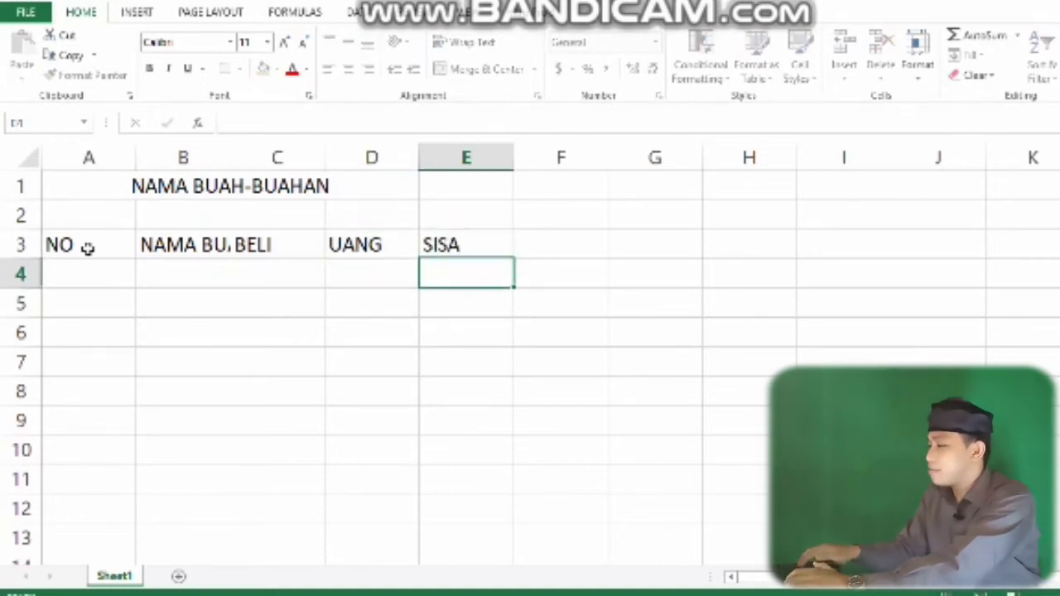
key(Up)
key(Left)
key(Left)
key(Left)
key(Left)
key(Right)
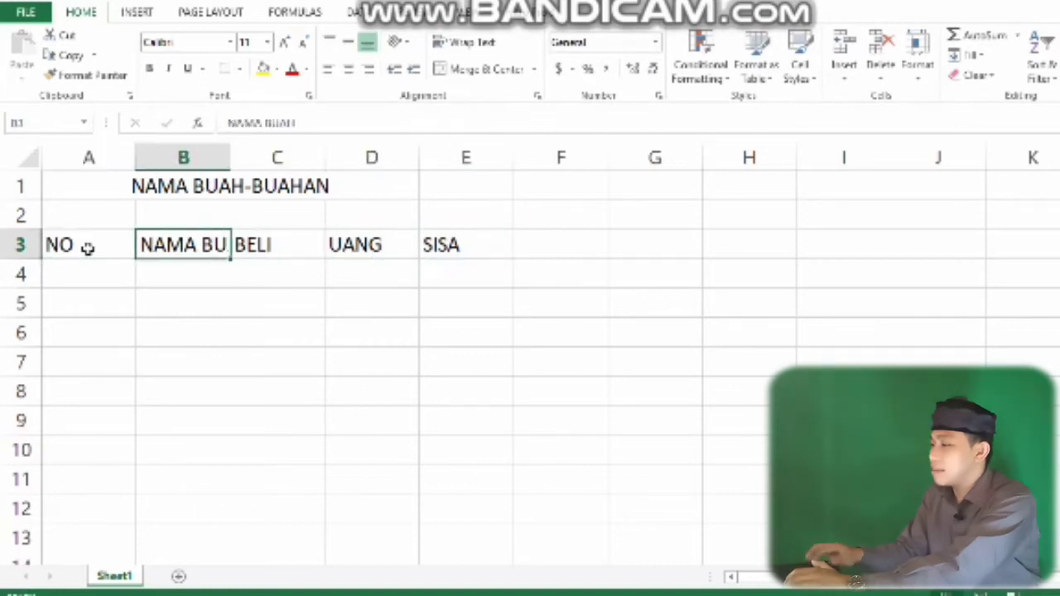
Step: Autofit column B to its header and center the headers in A3:E3
double_click(234, 150)
click(88, 236)
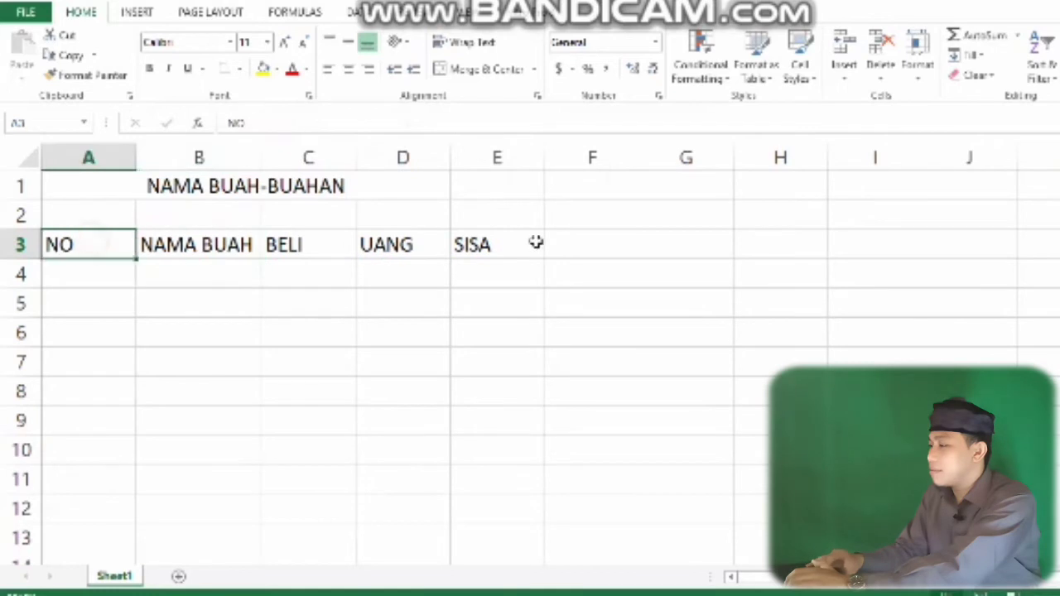
shift+click(536, 242)
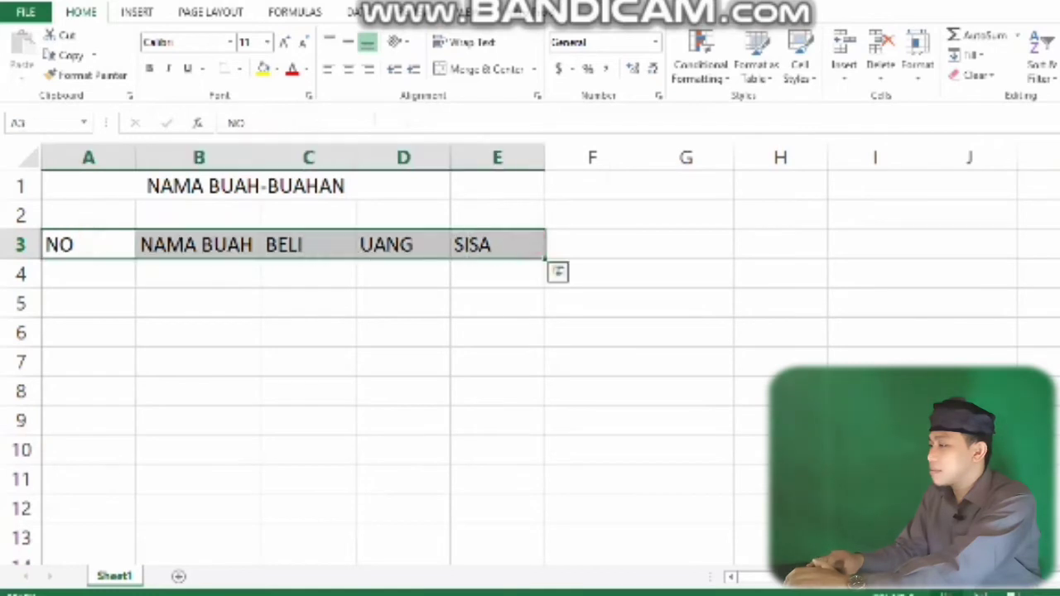
click(348, 73)
Step: Number the rows 1 to 5 in A4:A8 under NO
click(99, 268)
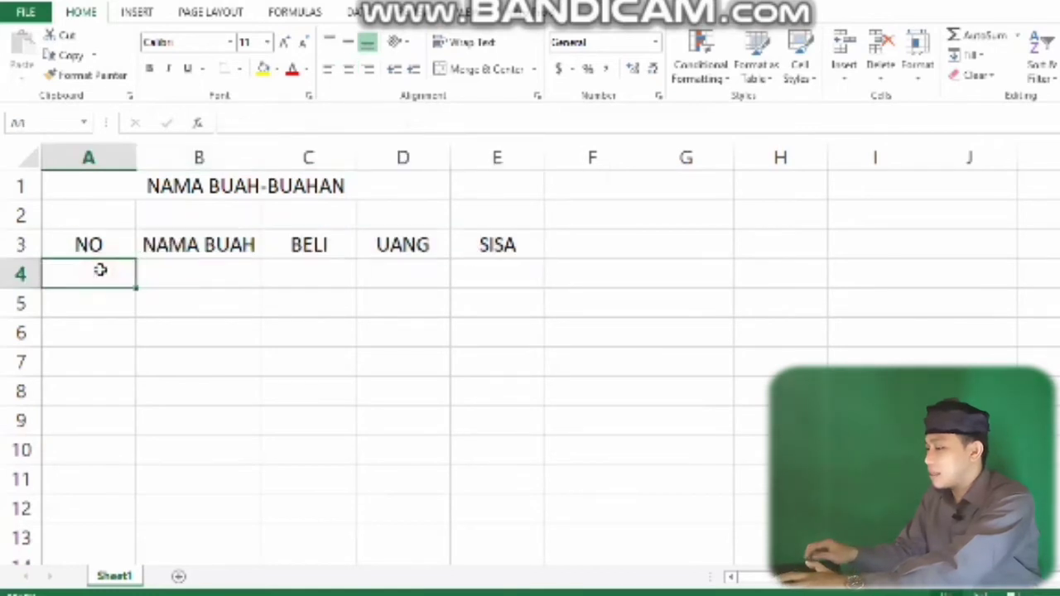
text(1)
key(Return)
text(2)
key(Return)
text(3)
key(Return)
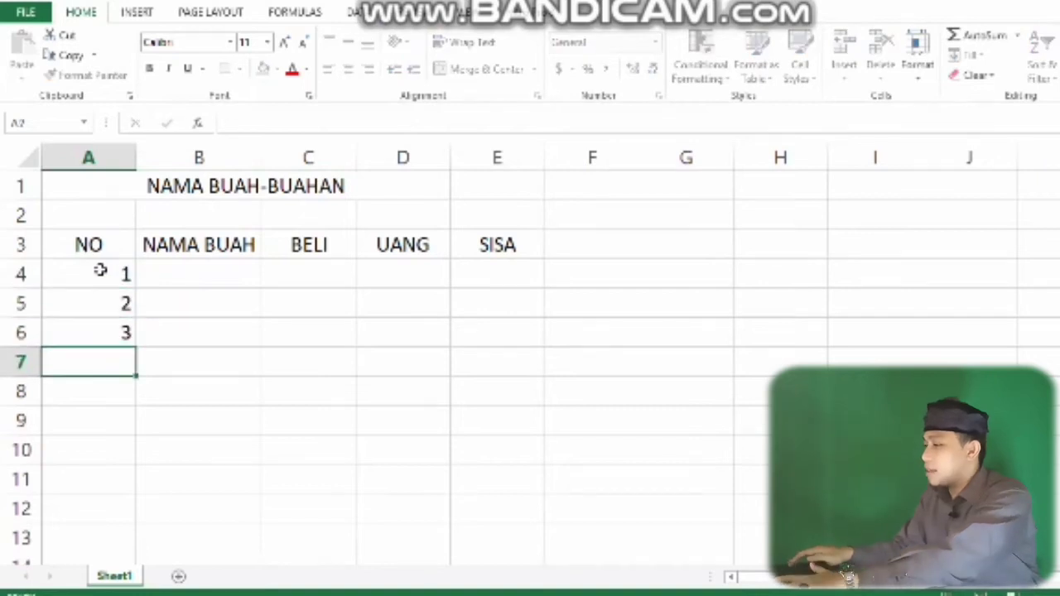
text(4)
key(Return)
text(5)
key(Return)
key(Up)
key(Up)
key(Up)
key(Up)
key(Up)
key(Up)
key(Right)
key(Down)
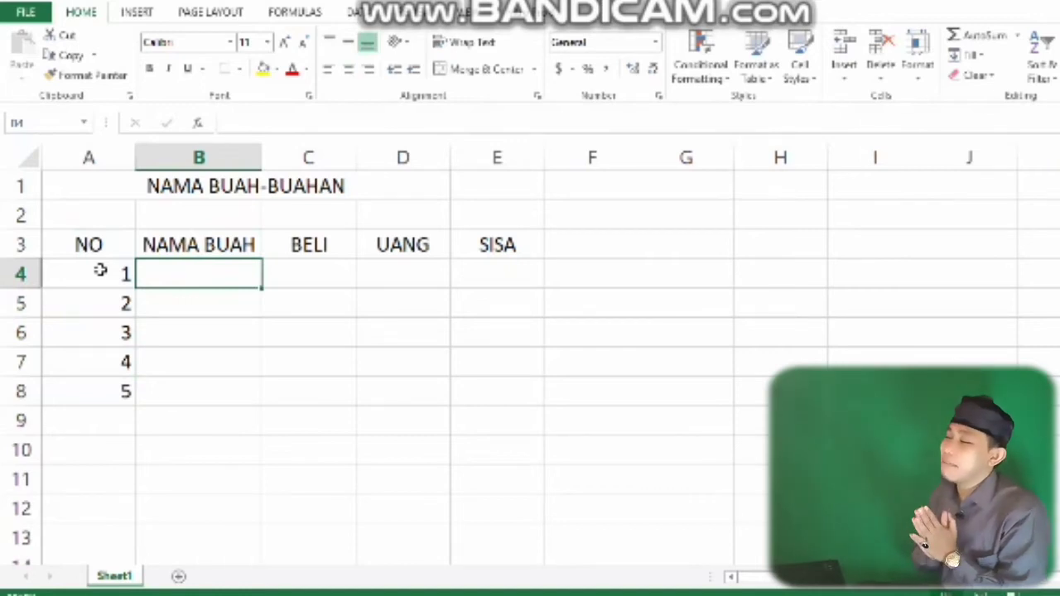
Step: Enter APEL in B4 and check the fruit cells, briefly opening a new workbook
text(AP)
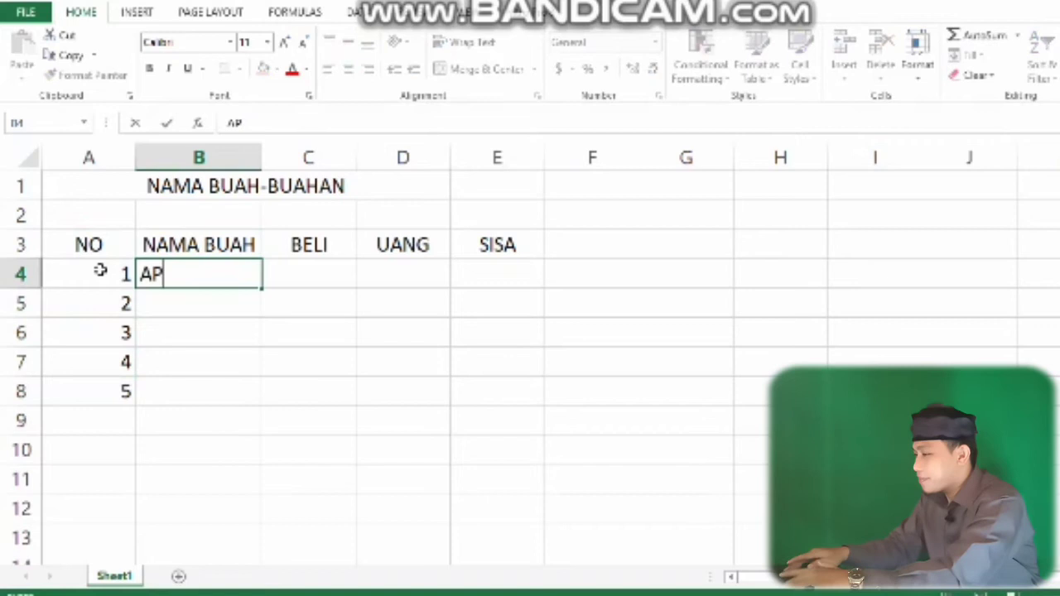
text(EL)
key(Return)
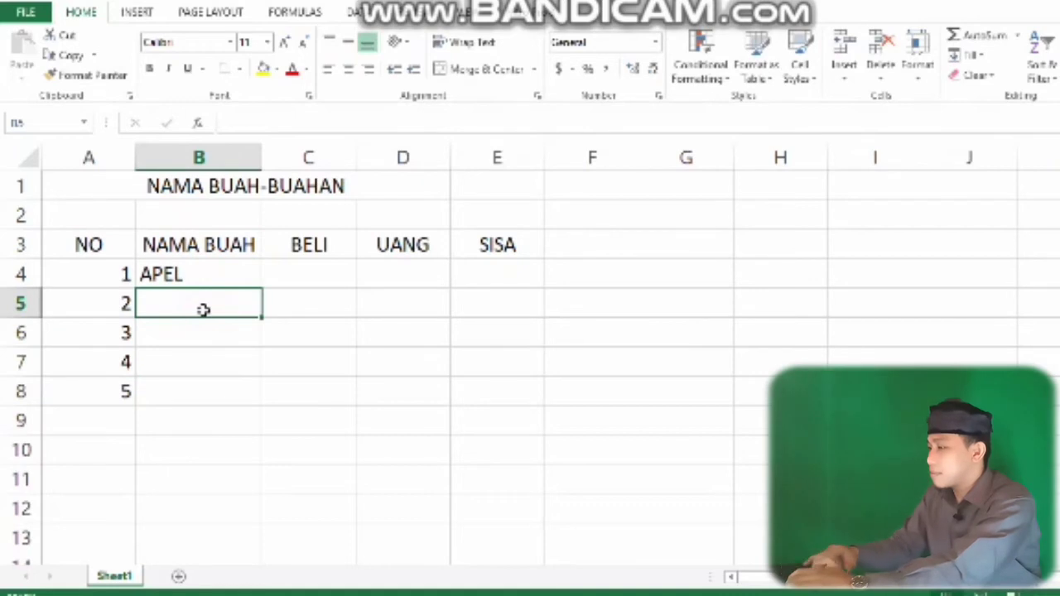
click(205, 332)
click(199, 294)
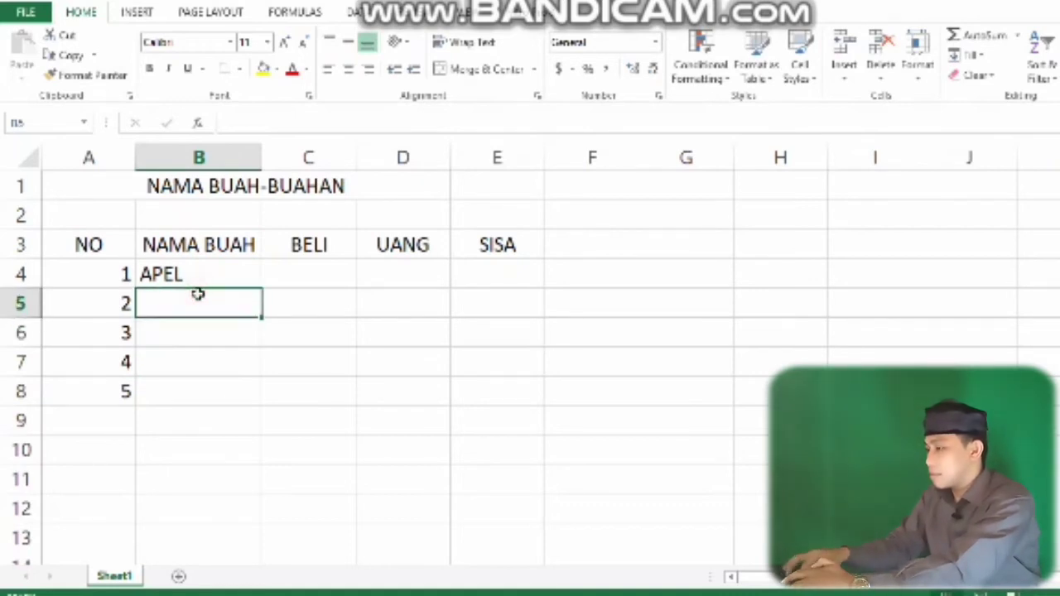
click(196, 268)
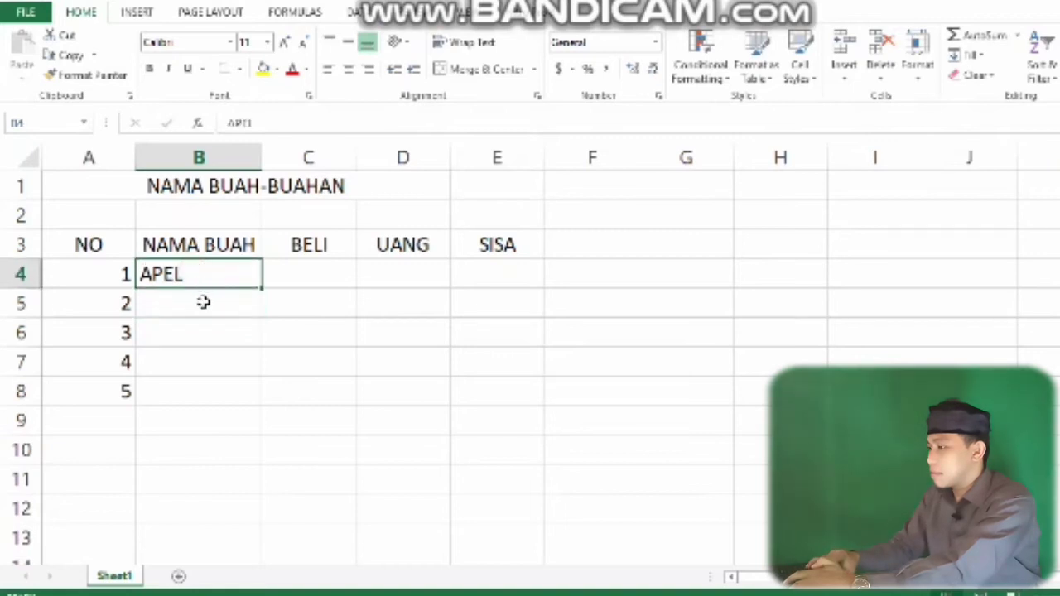
click(202, 303)
click(191, 325)
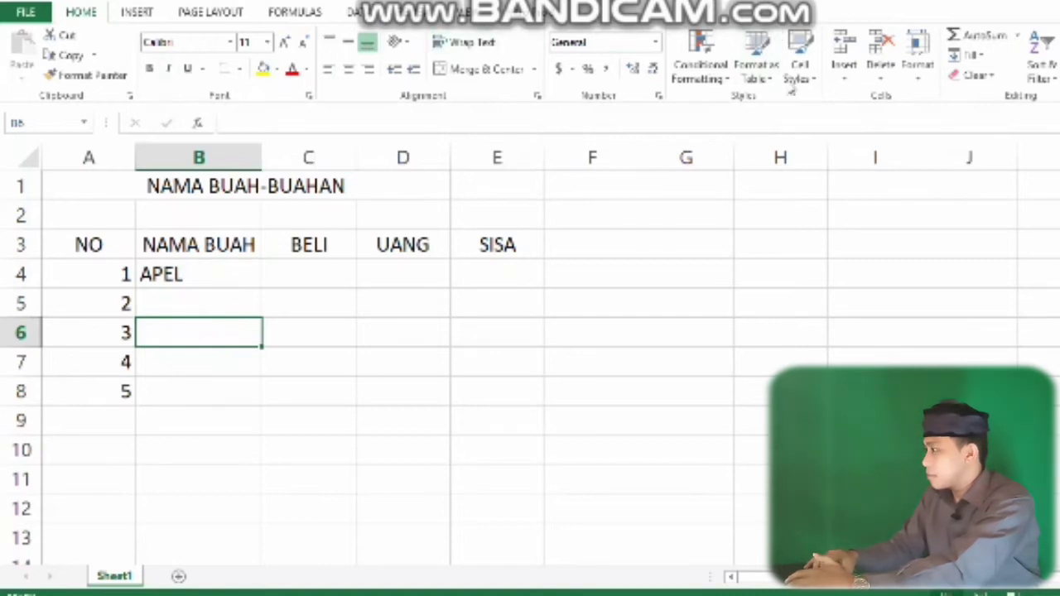
click(149, 305)
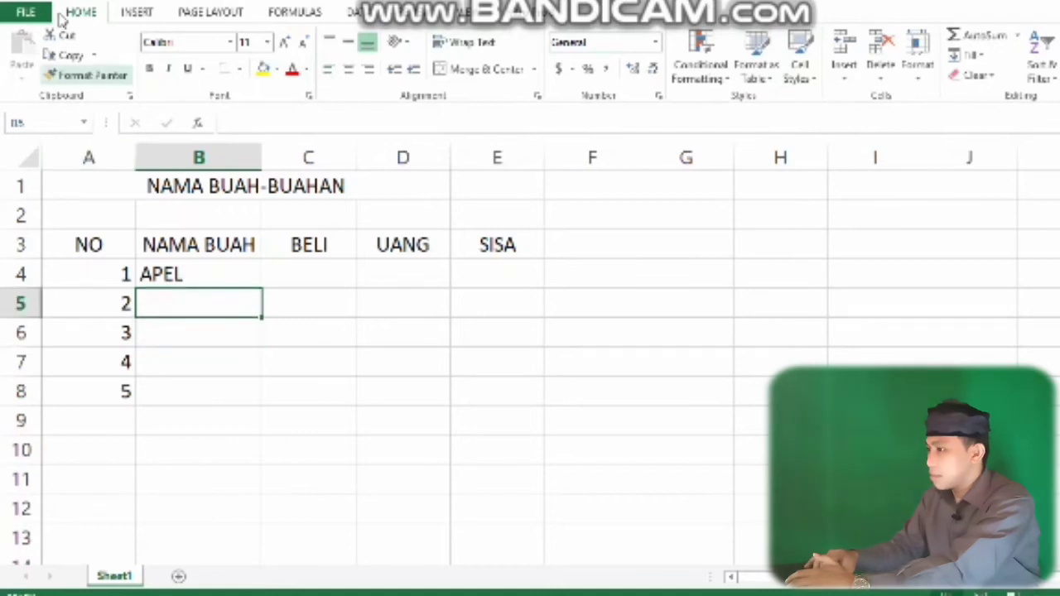
key(ctrl+n)
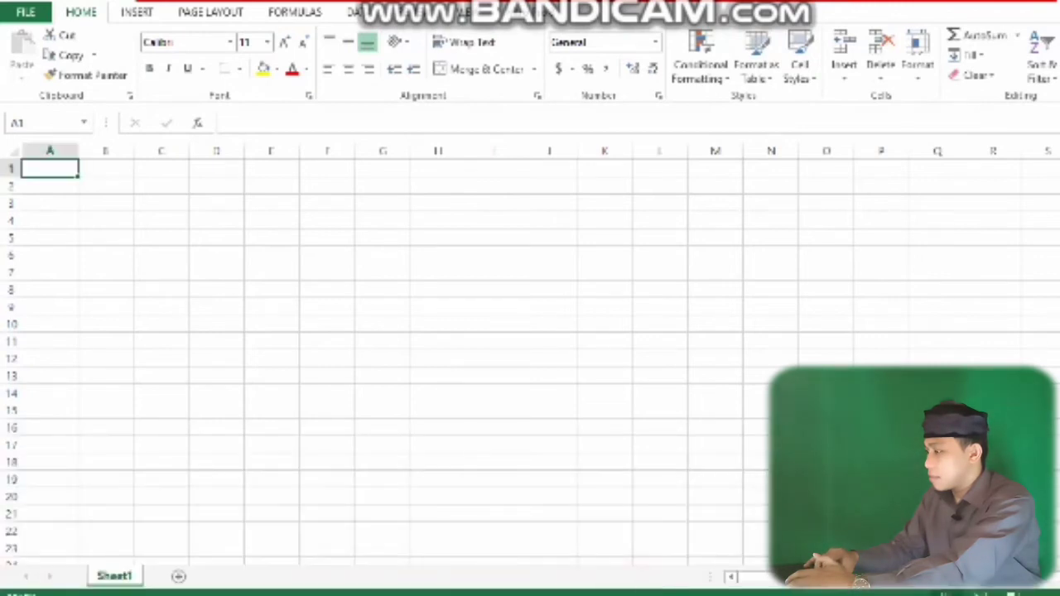
click(717, 568)
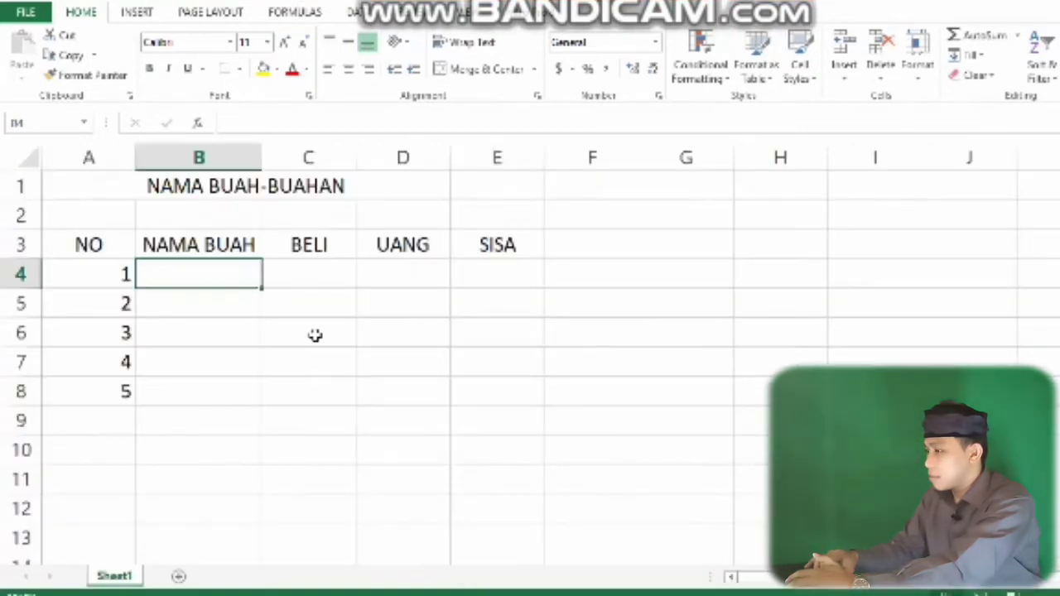
Step: Fill B4:B8 with APEL, MANGGA, DURIAN, MELON and PISANG
text(APEL)
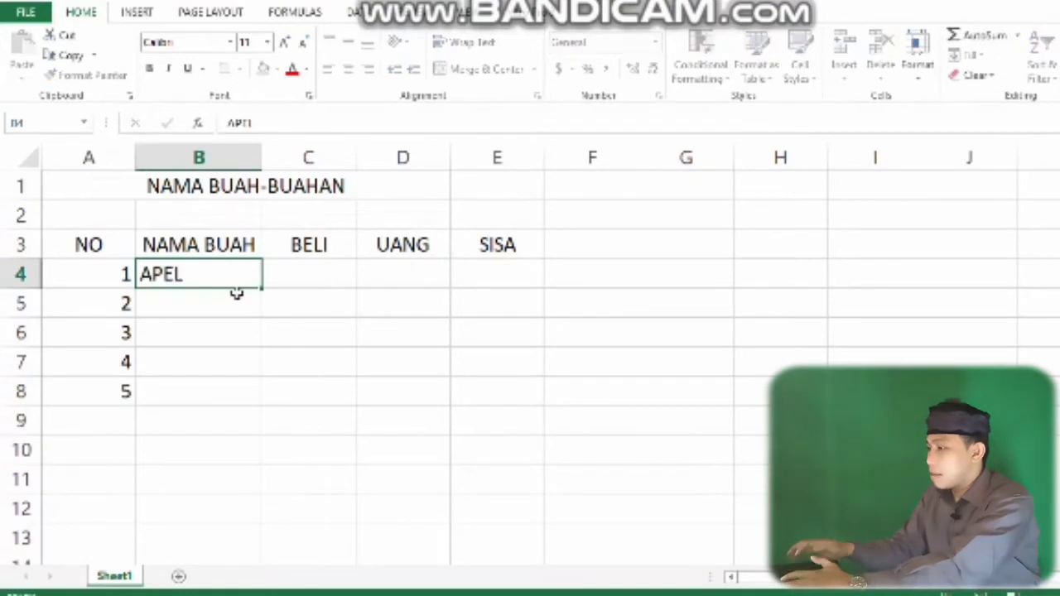
key(Return)
text(MANGGA)
key(Return)
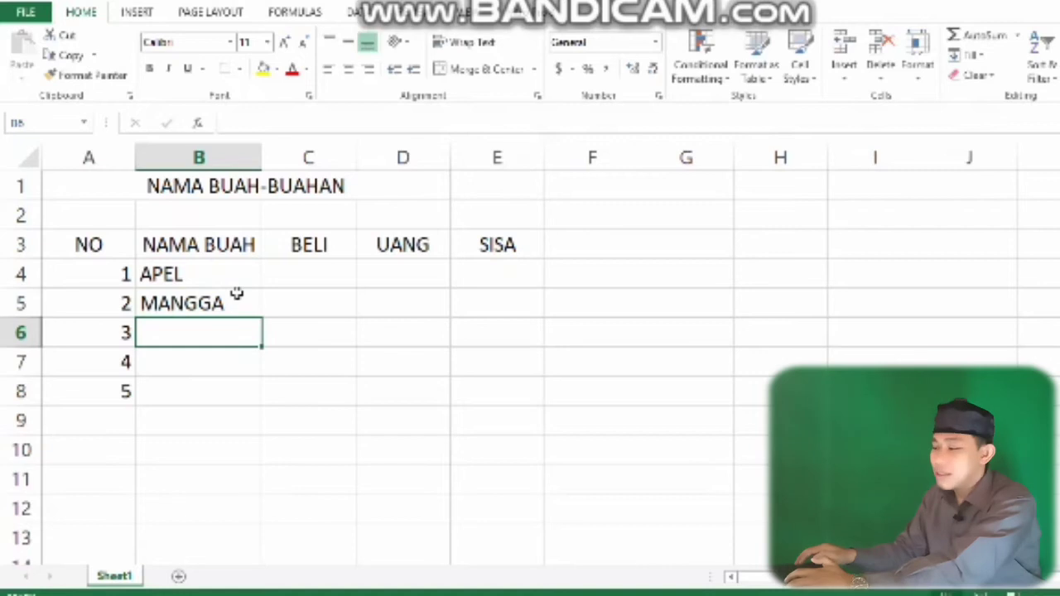
text(DURIAN)
key(Return)
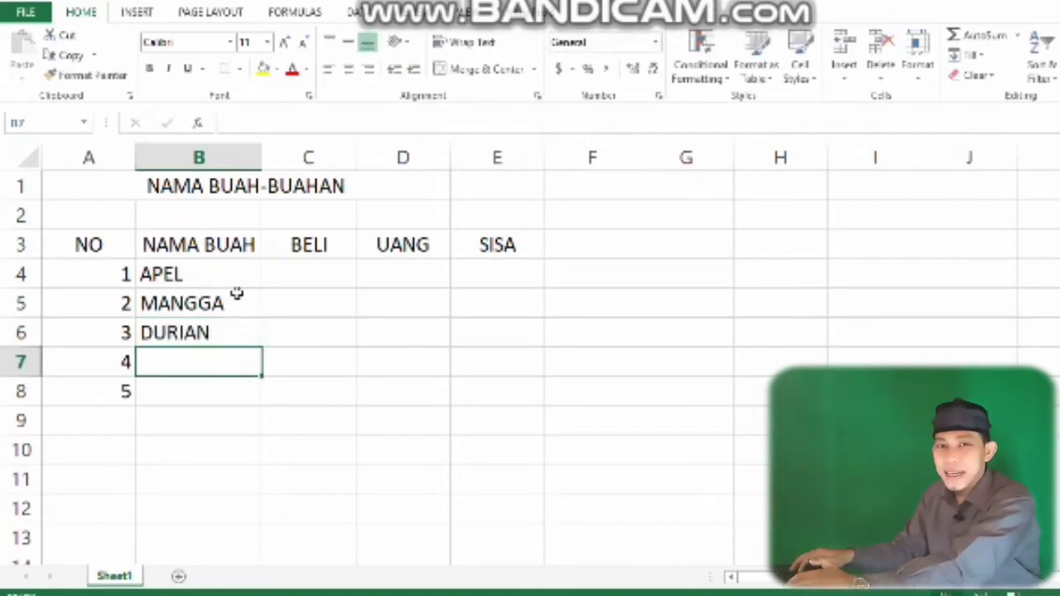
text(MELON)
key(Return)
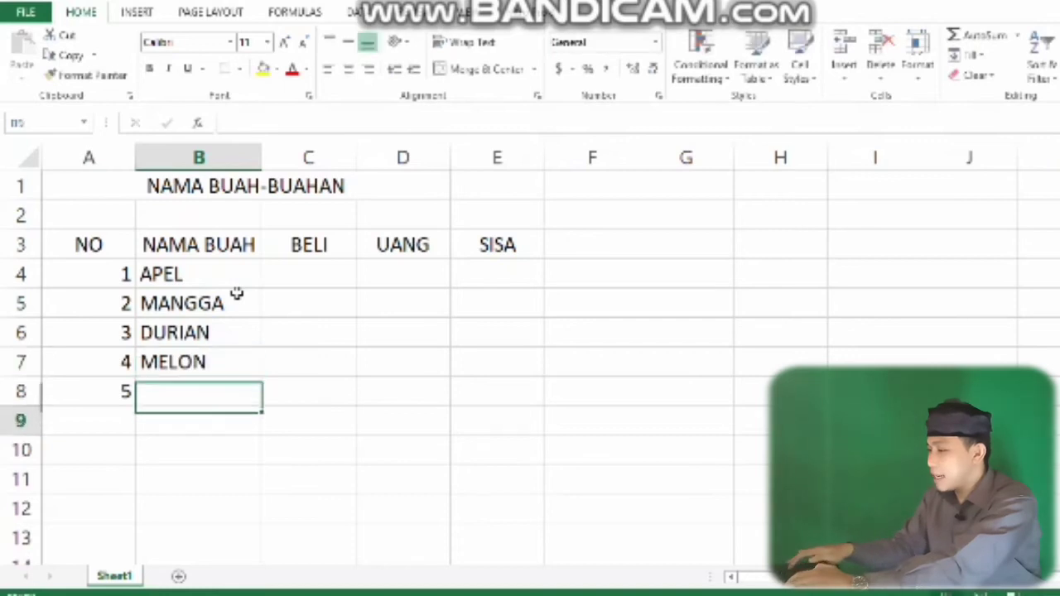
key(Up)
text(P)
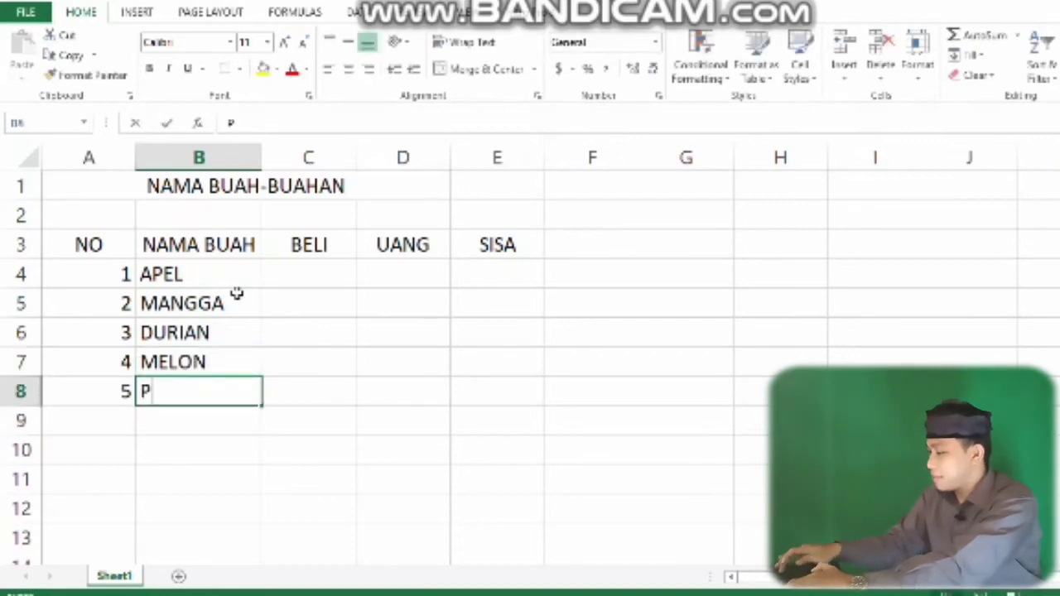
text(ISANG)
key(Return)
key(Up)
key(Up)
key(Up)
key(Up)
key(Up)
key(Right)
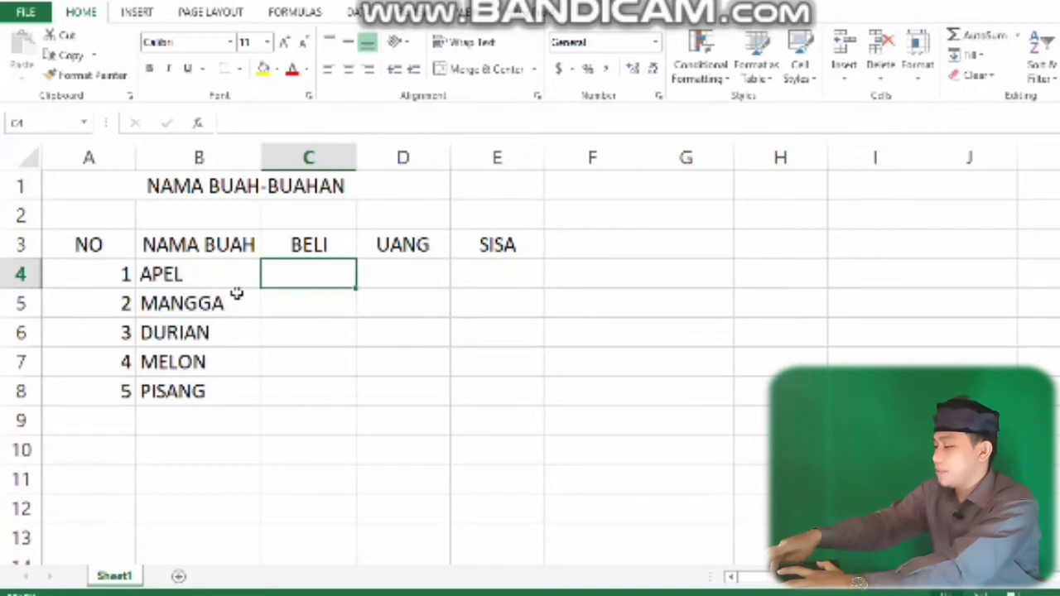
Step: Give APEL a BELI of 30 in C4 and a UANG of 10 in D4
text(30)
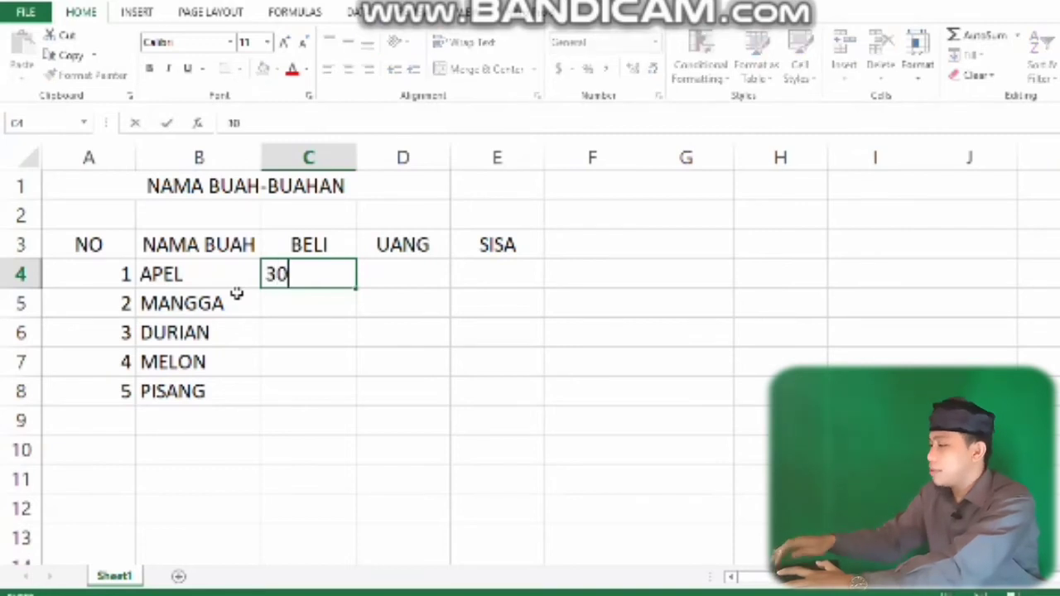
key(Return)
key(Up)
key(Right)
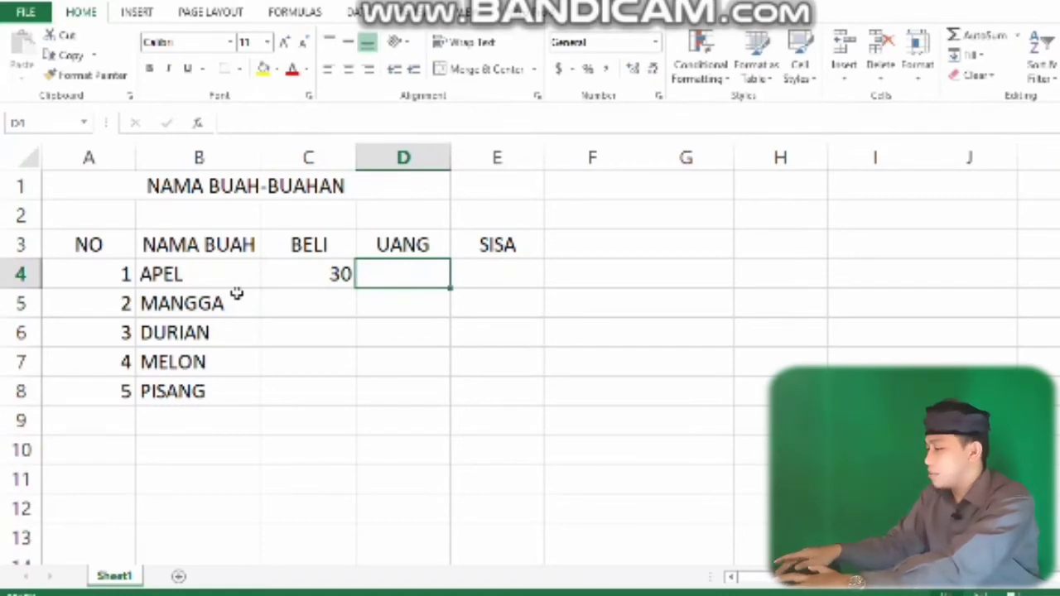
text(10)
key(Return)
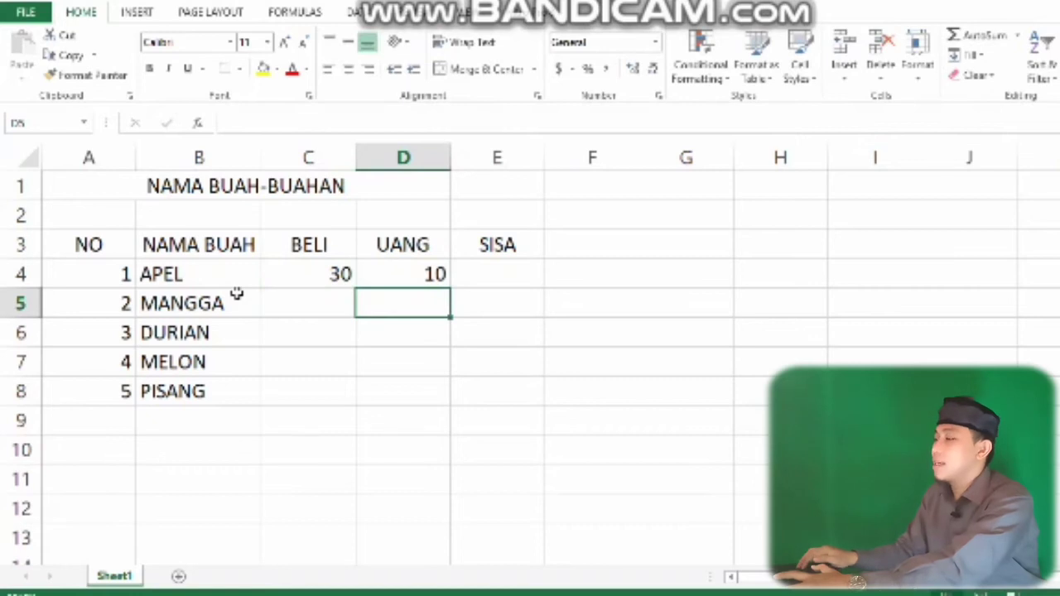
Step: Change APEL's UANG in D4 to 50 and start a formula with = in E4
key(Up)
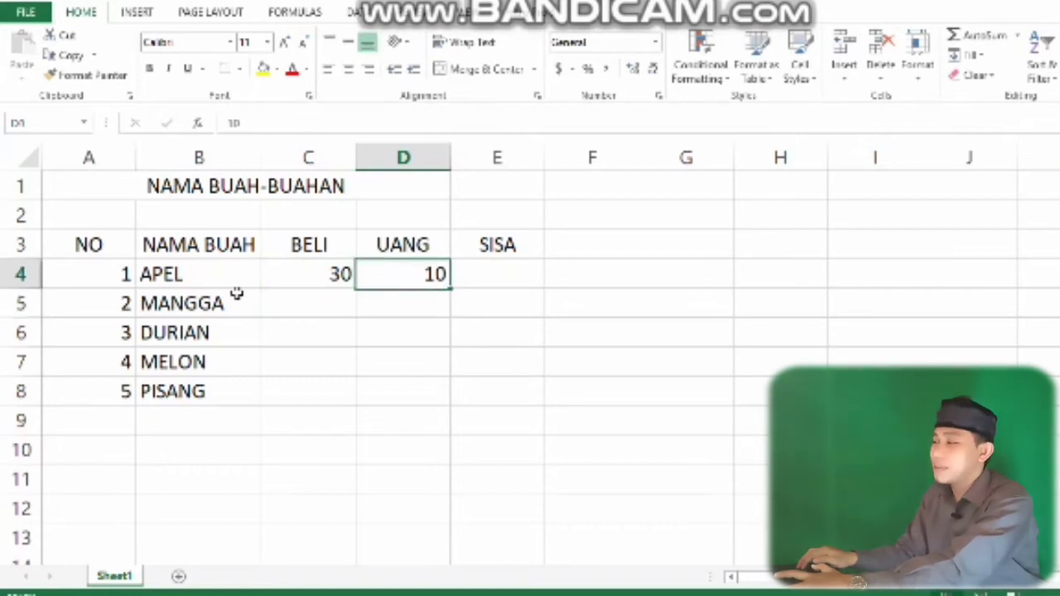
key(Left)
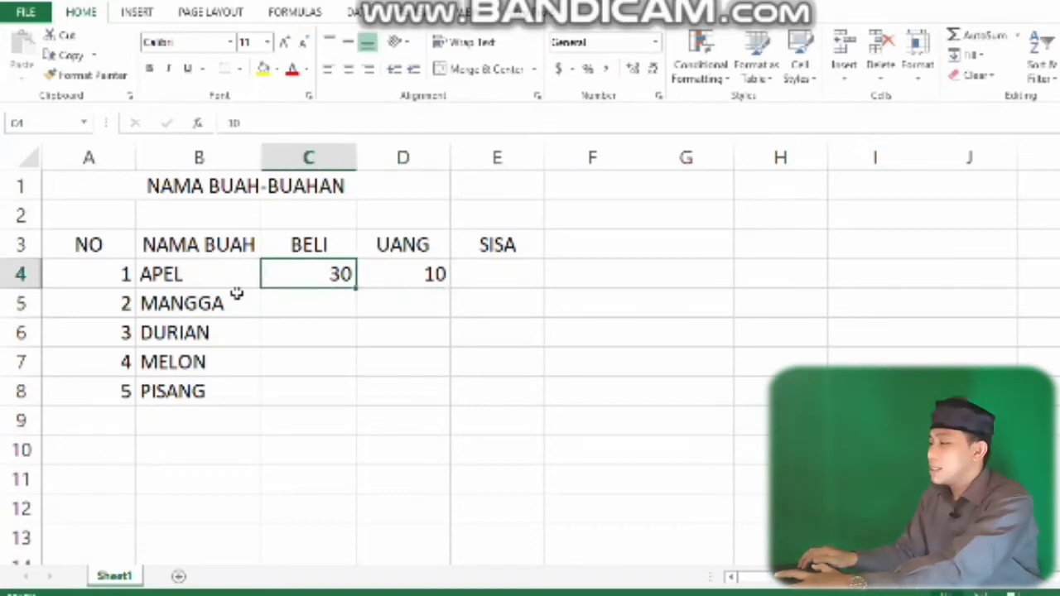
key(Right)
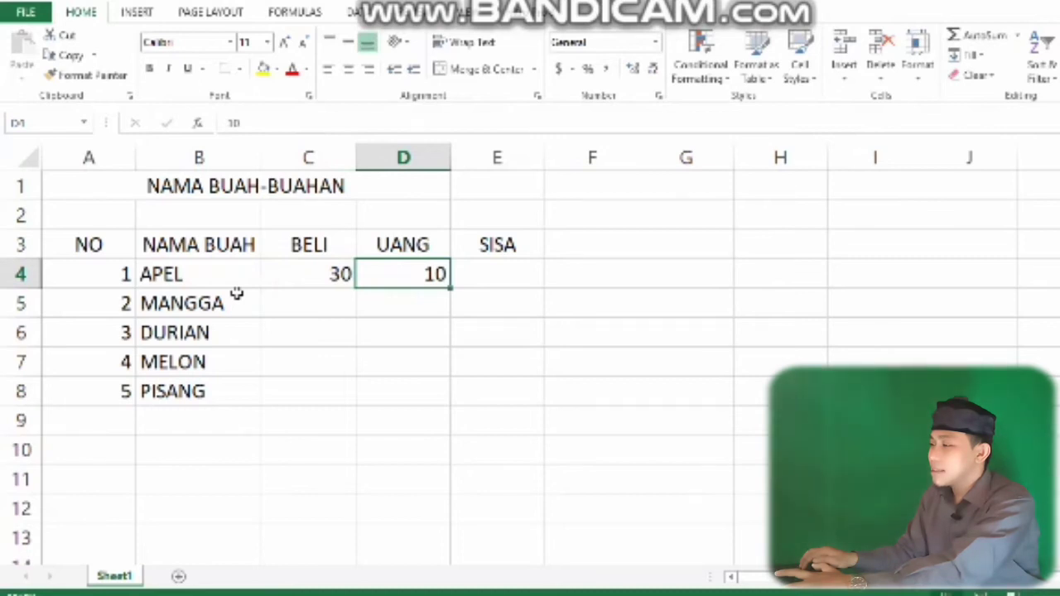
key(Left)
key(Right)
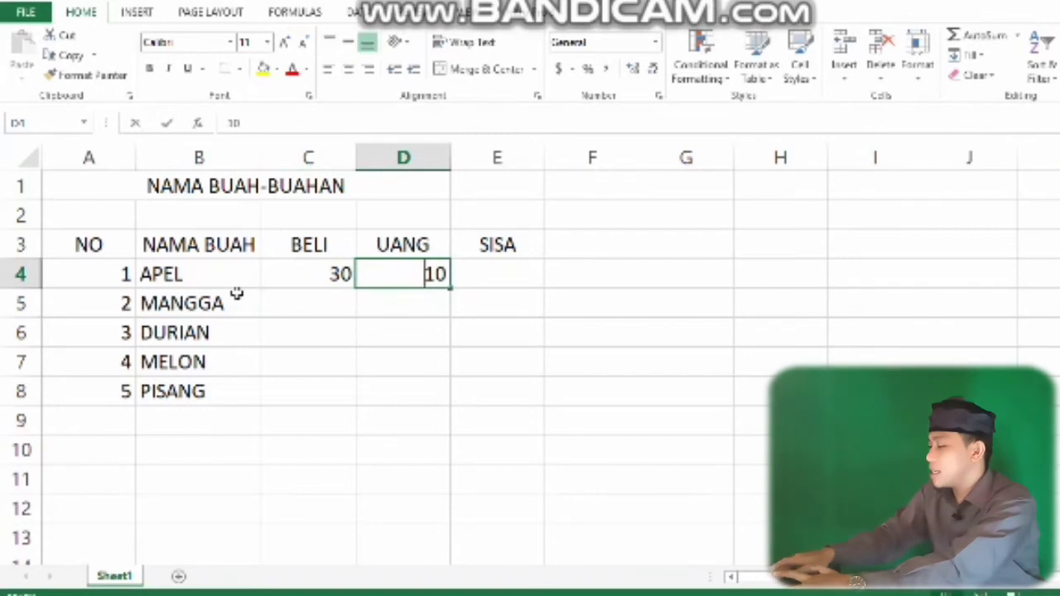
text(50)
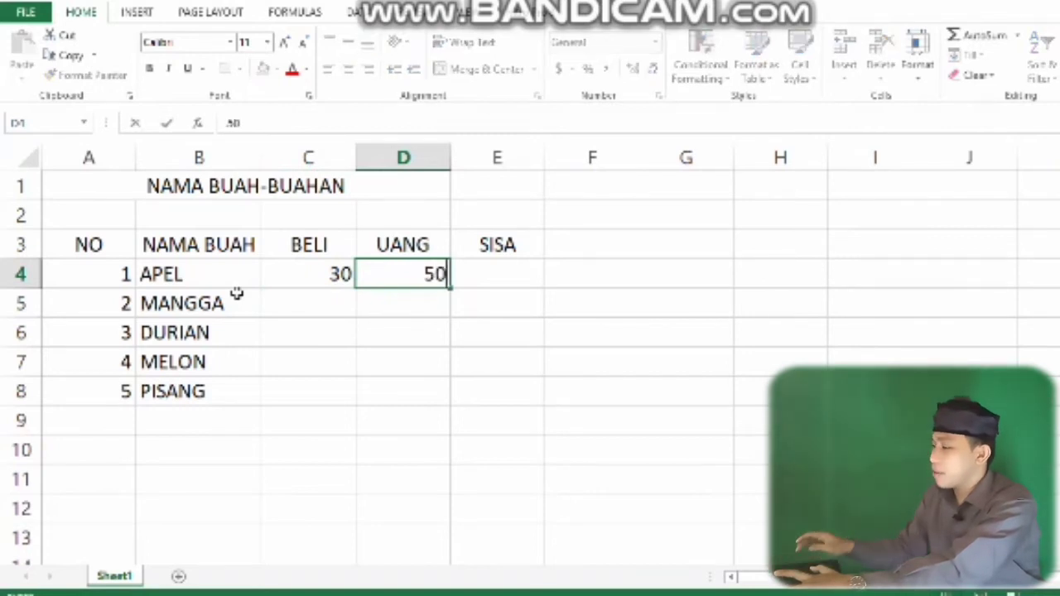
key(Return)
key(Up)
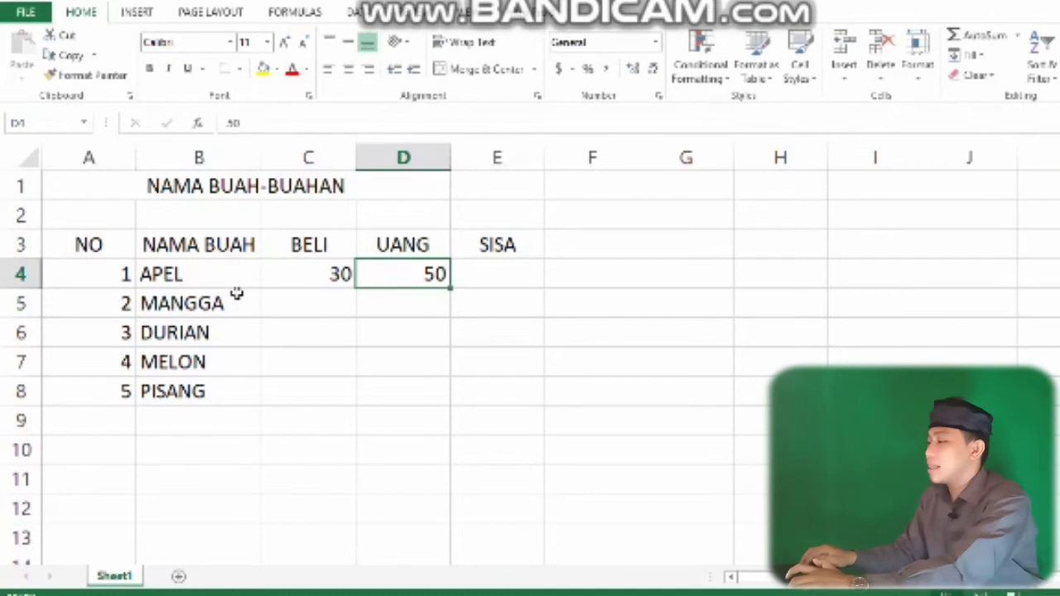
click(498, 273)
text(=)
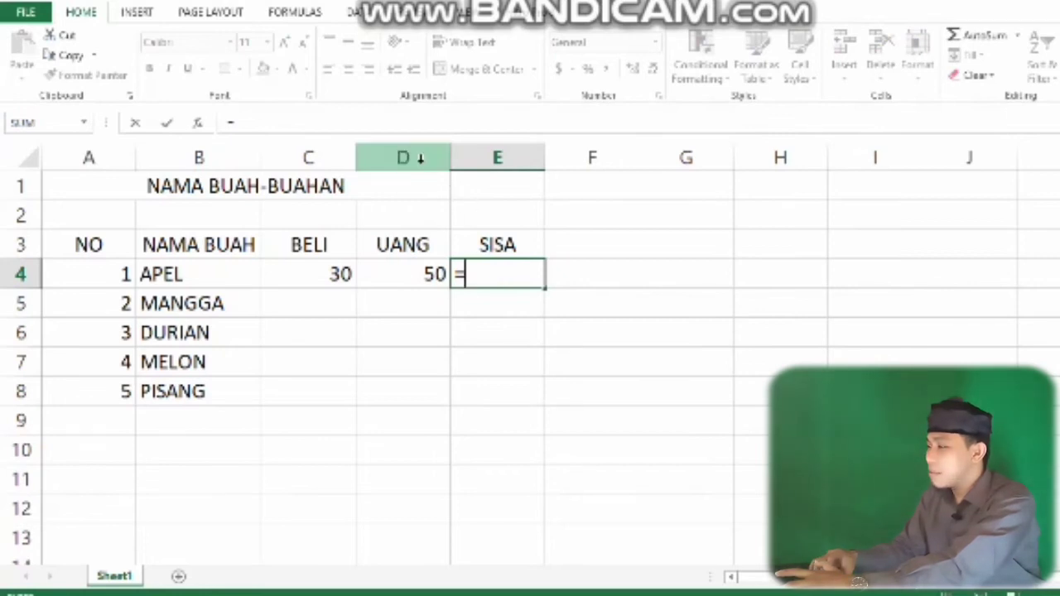
Step: Finish the formula =D4-C4 in E4 so APEL's SISA shows 20
text(d)
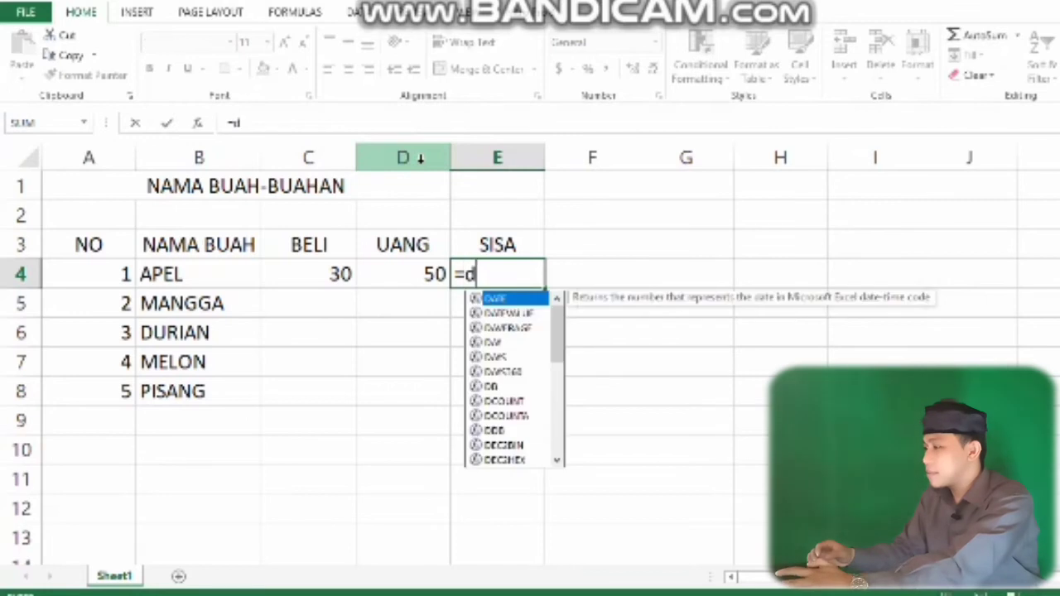
key(BackSpace)
text(D)
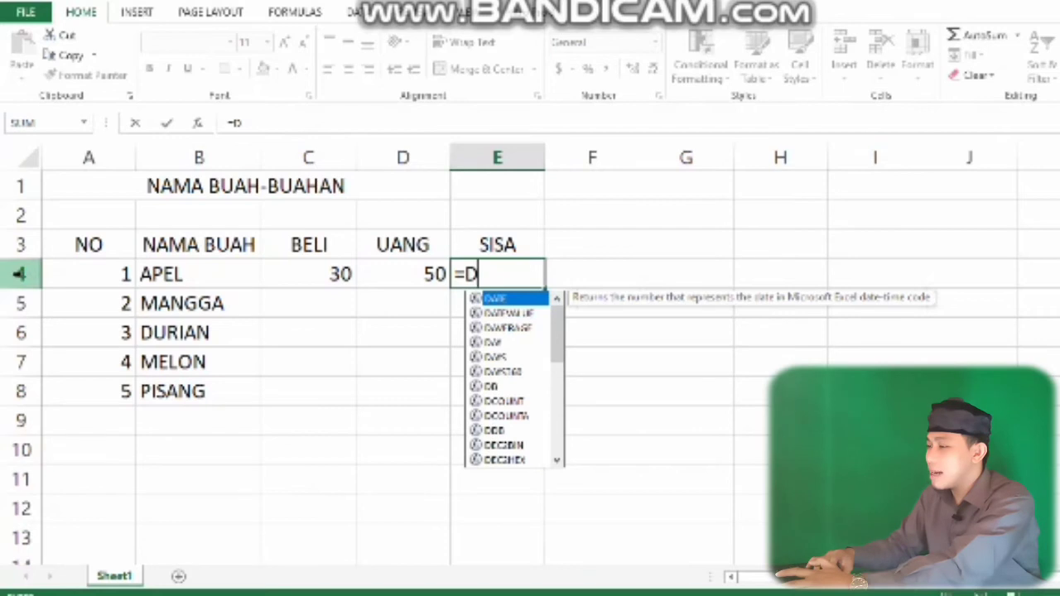
text(4)
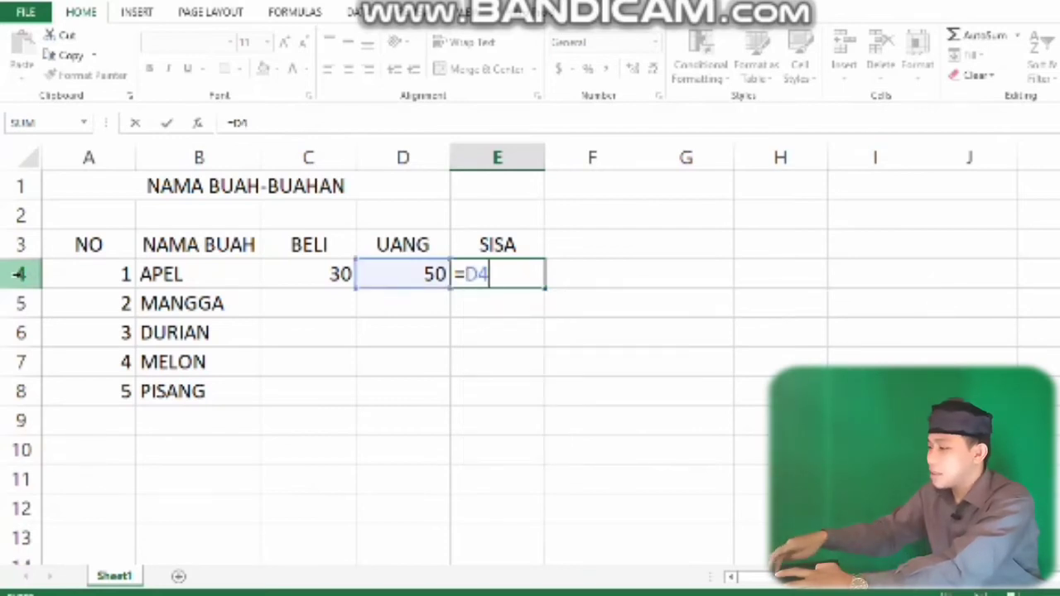
text(-)
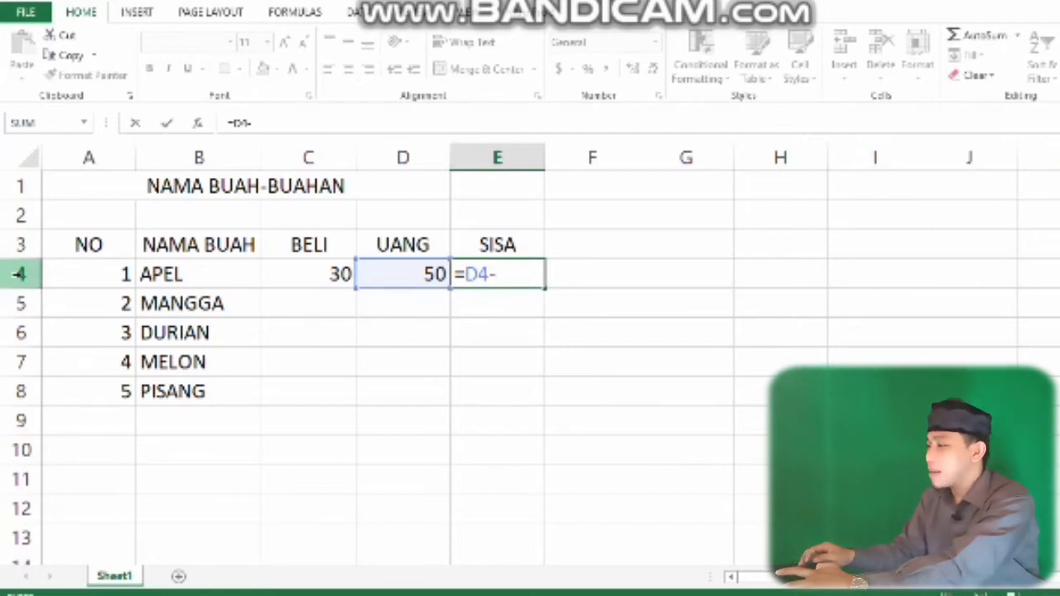
text(C)
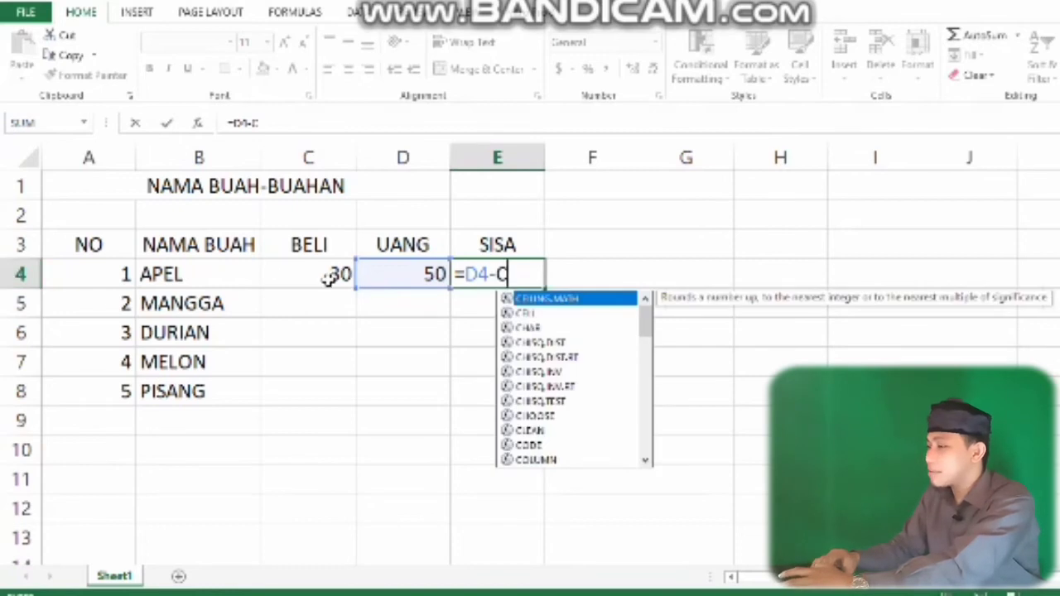
text(4)
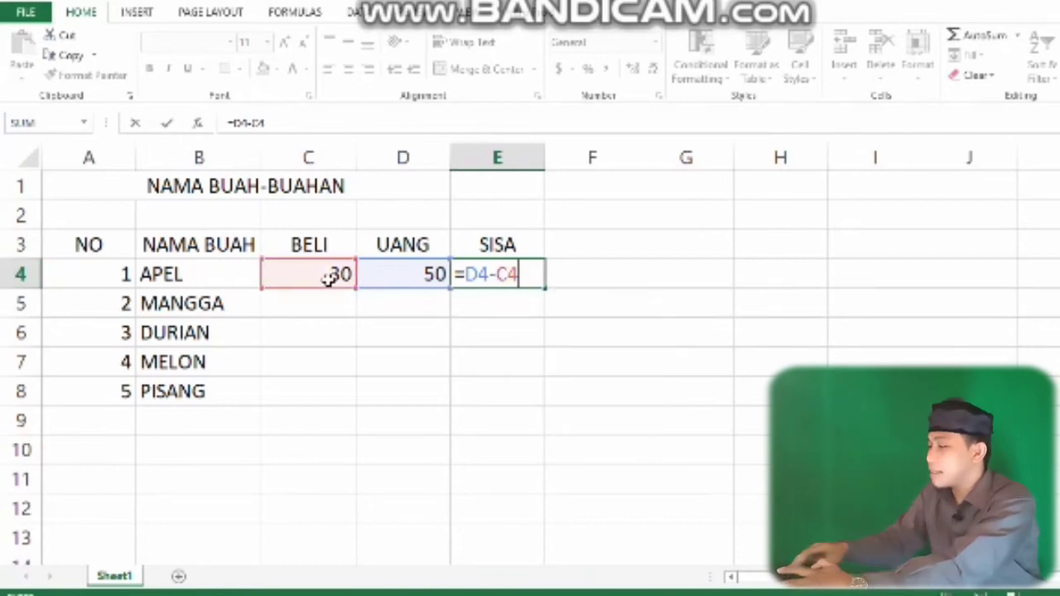
key(Return)
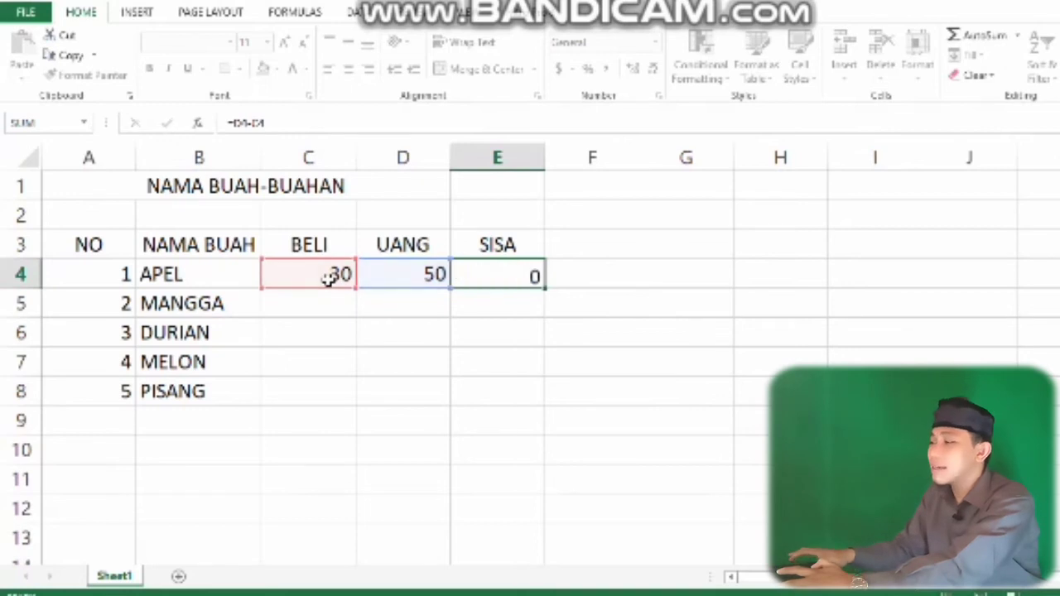
key(Up)
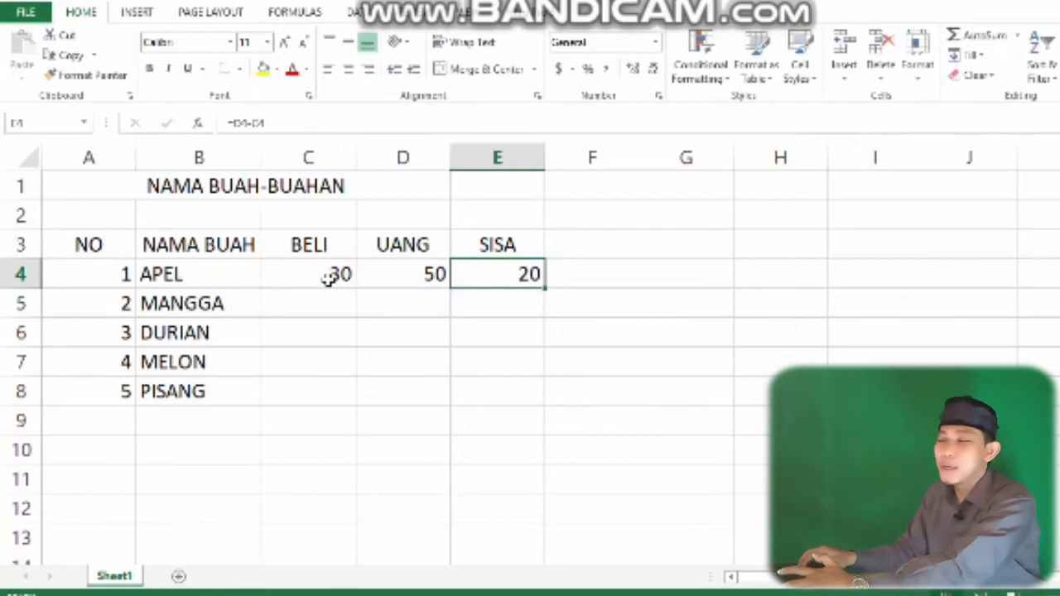
key(Down)
key(Left)
key(Left)
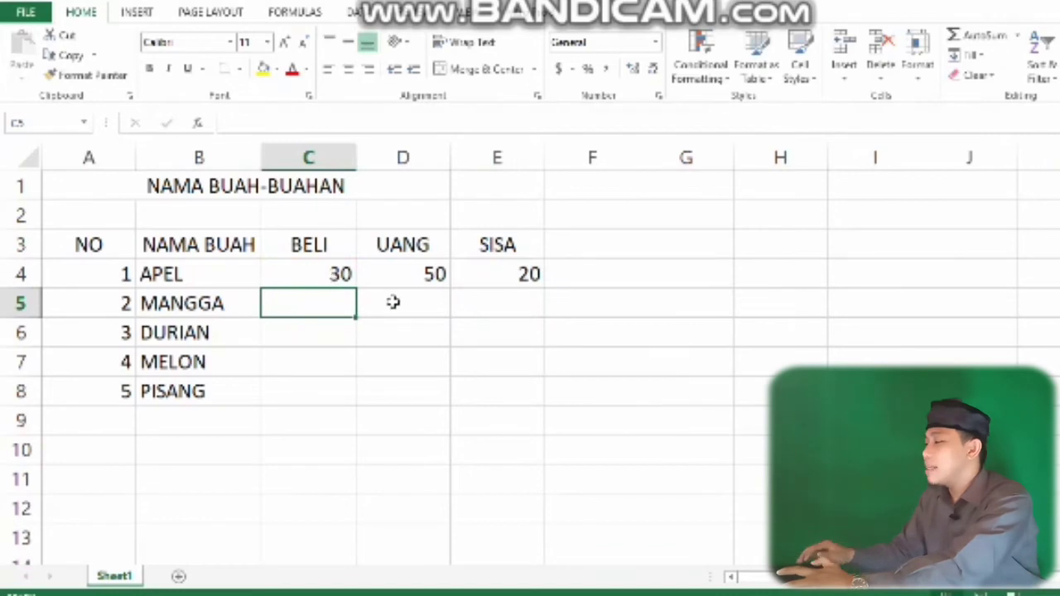
Step: Enter MANGGA's BELI 5 in C5 and UANG 10 in D5, then start =D10- in E5
text(5)
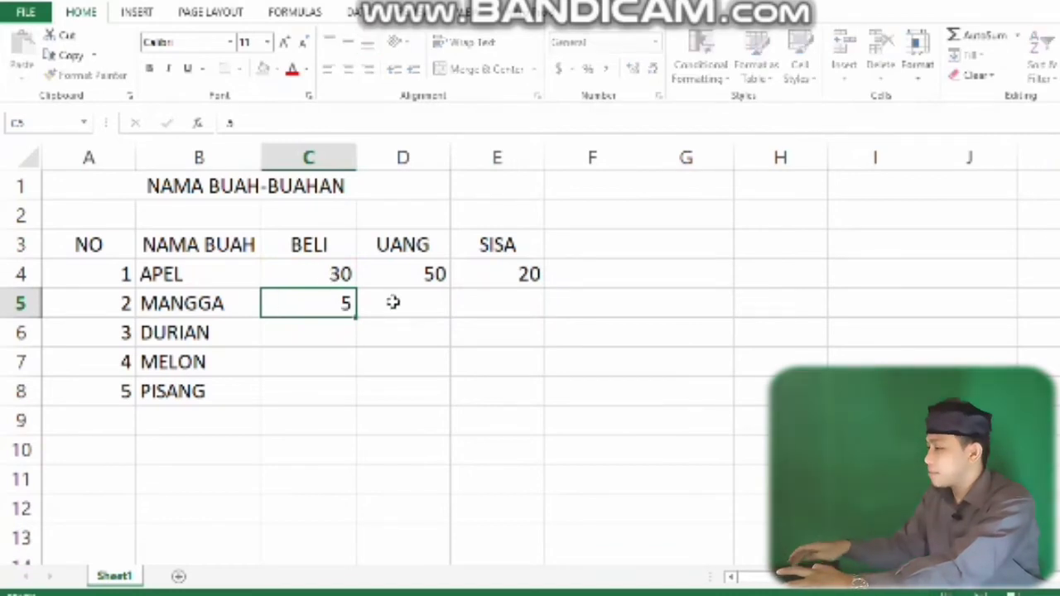
click(392, 303)
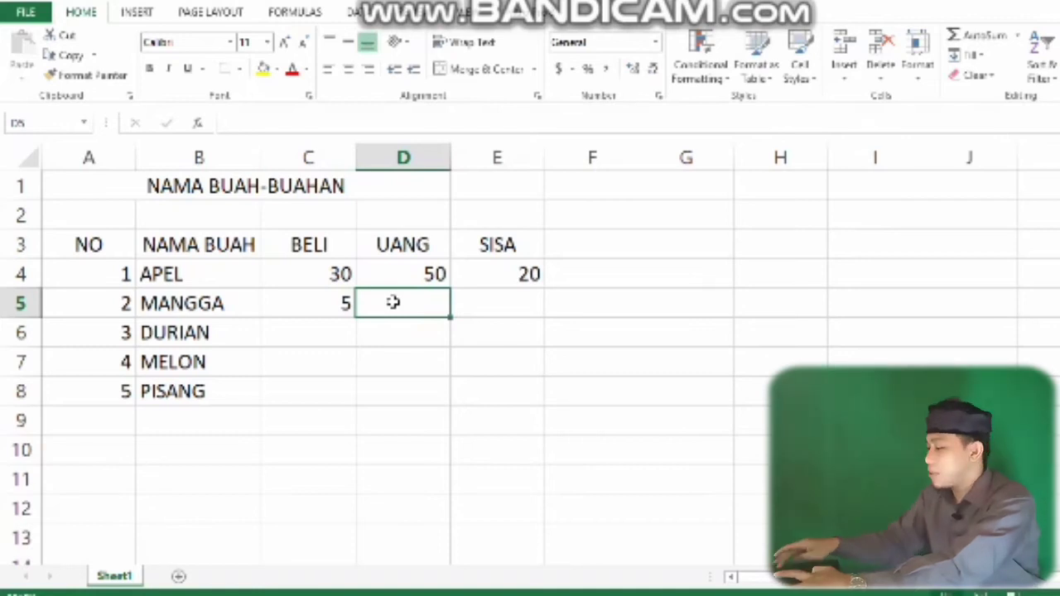
text(10)
key(Return)
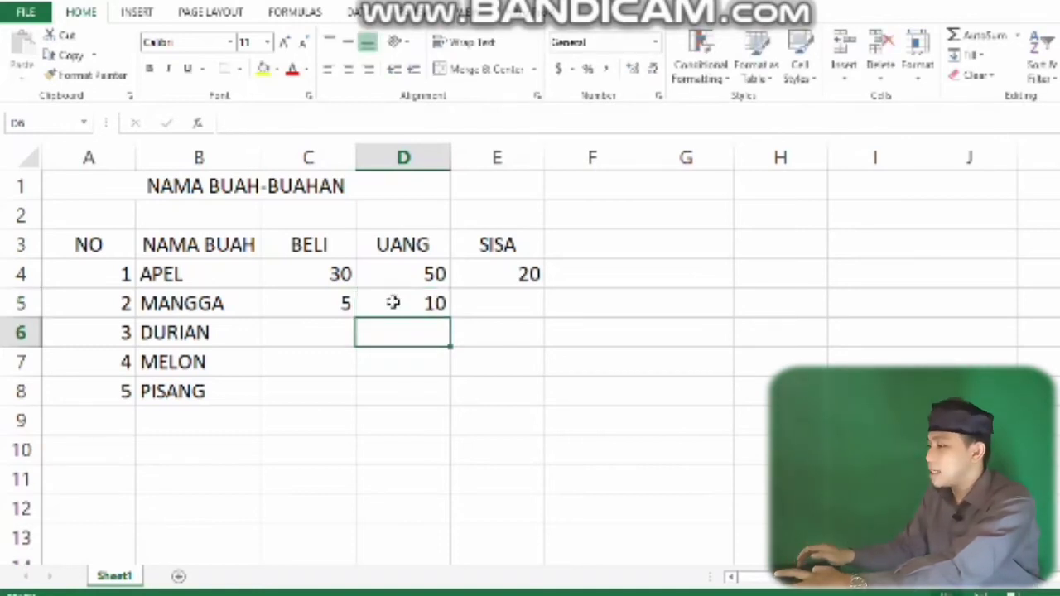
click(393, 303)
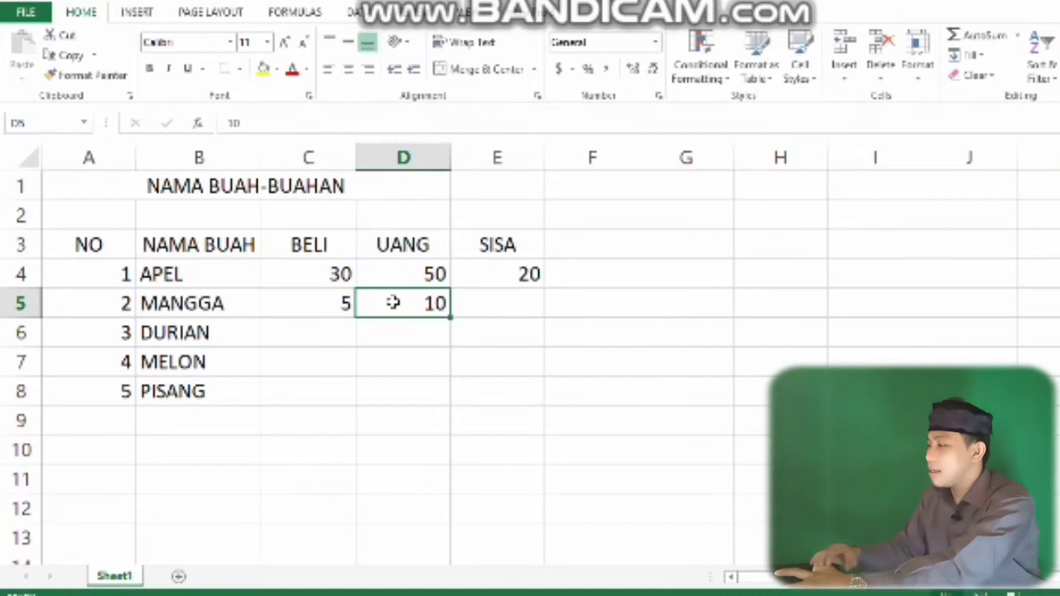
key(Right)
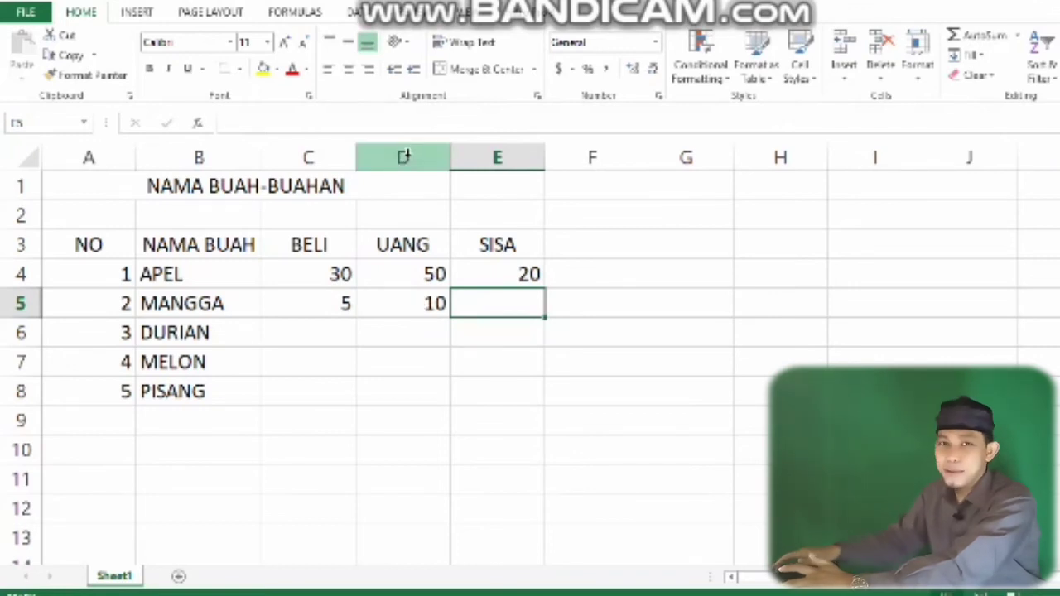
text(=)
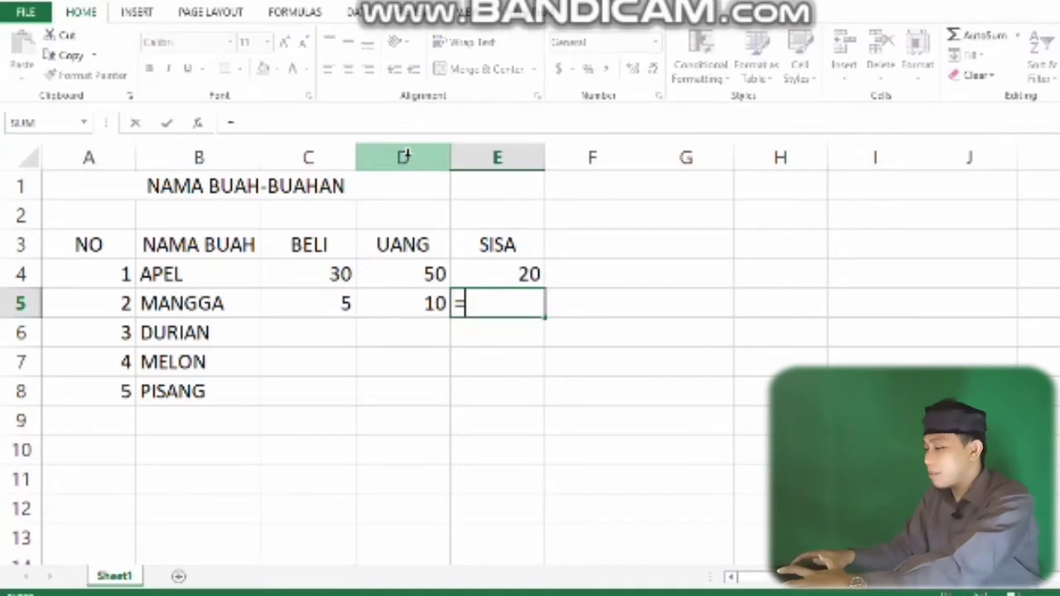
text(D)
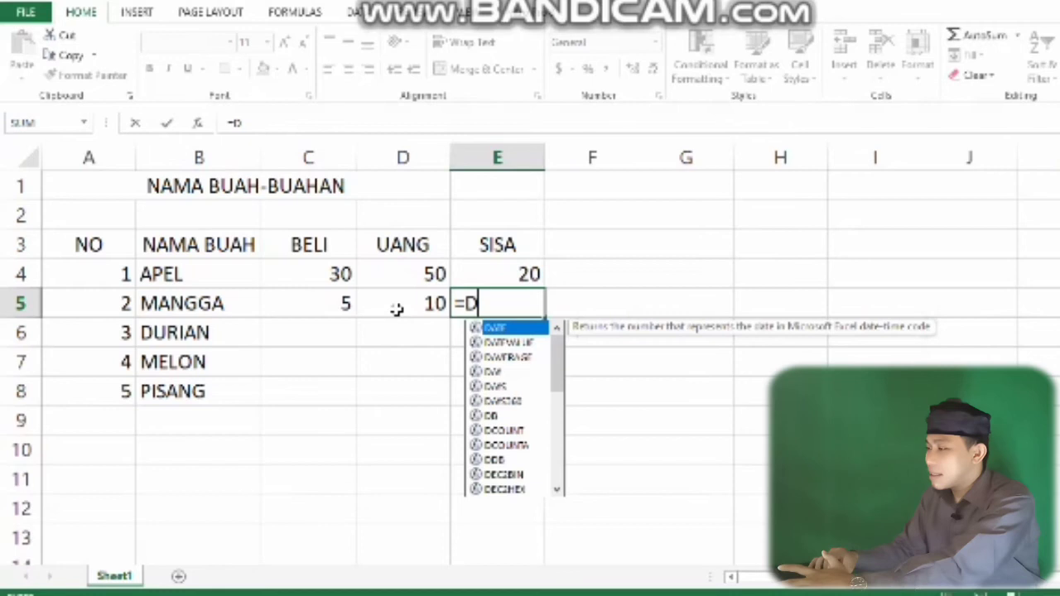
text(10)
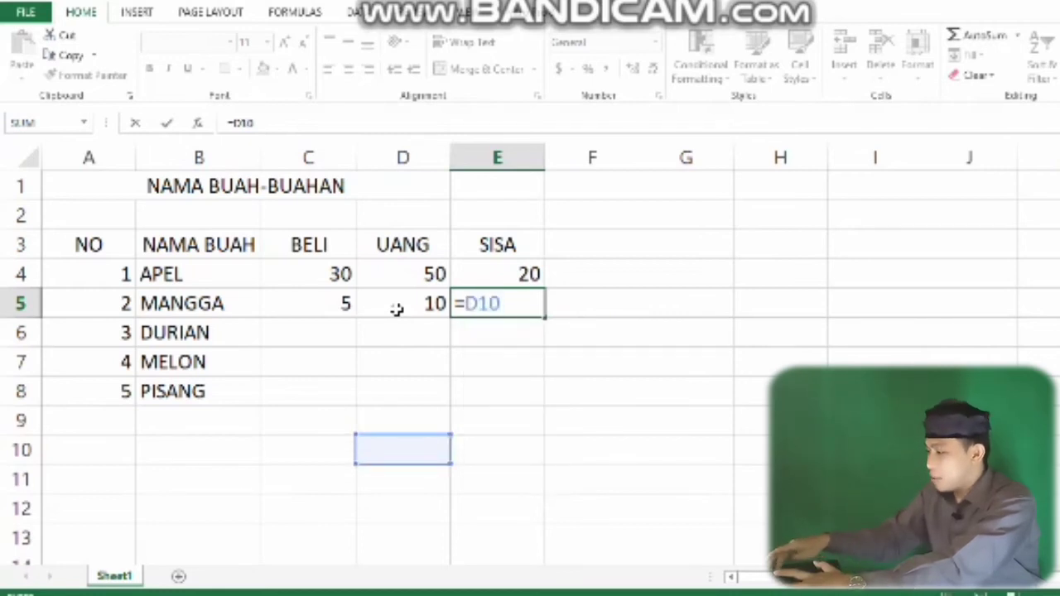
text(-)
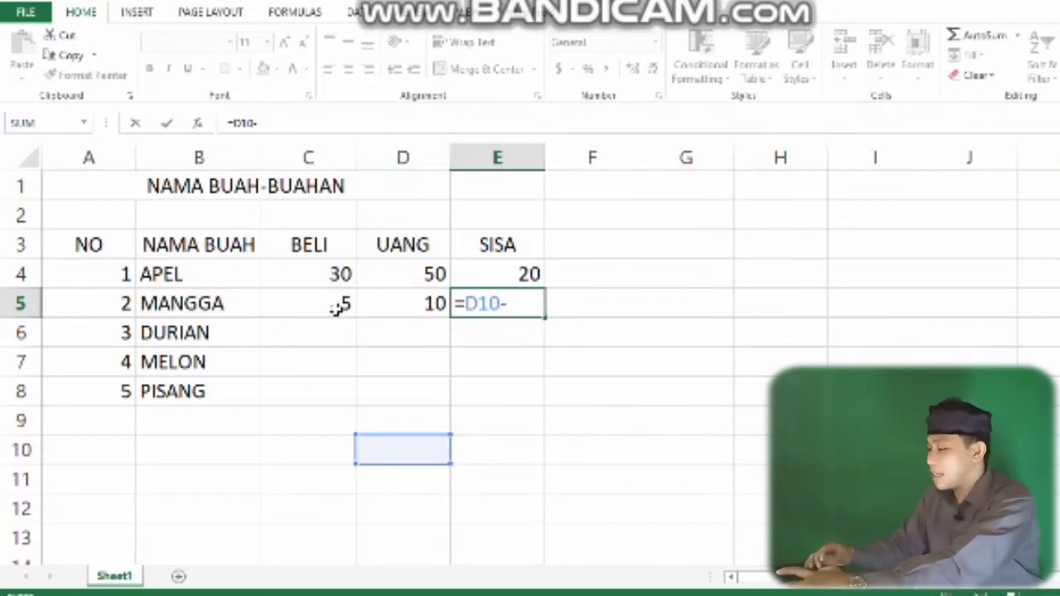
Step: Complete MANGGA's SISA formula in E5 as =D10-C5, which returns -5
text(C5)
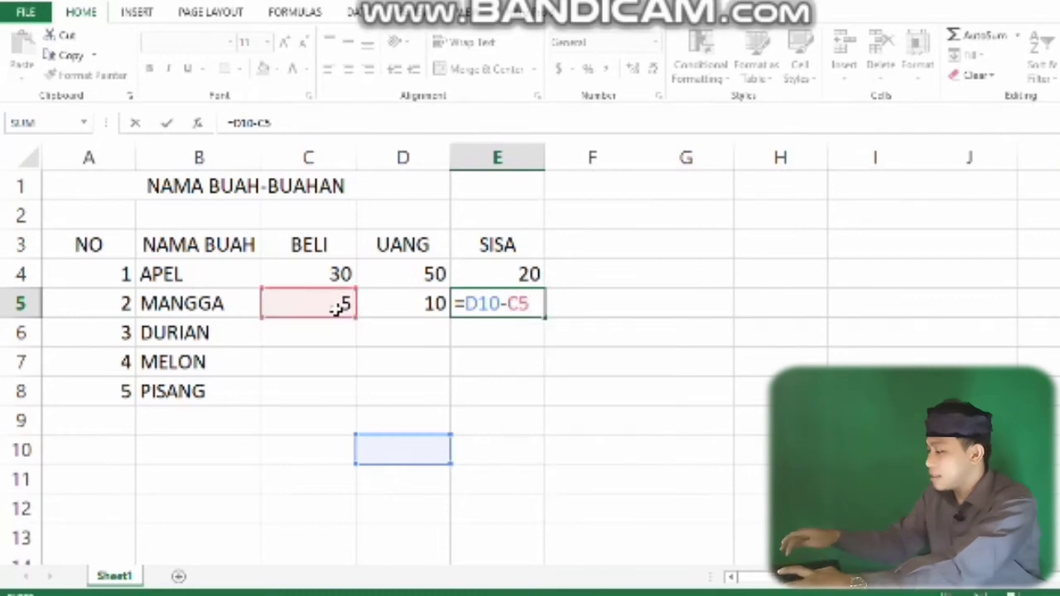
key(Return)
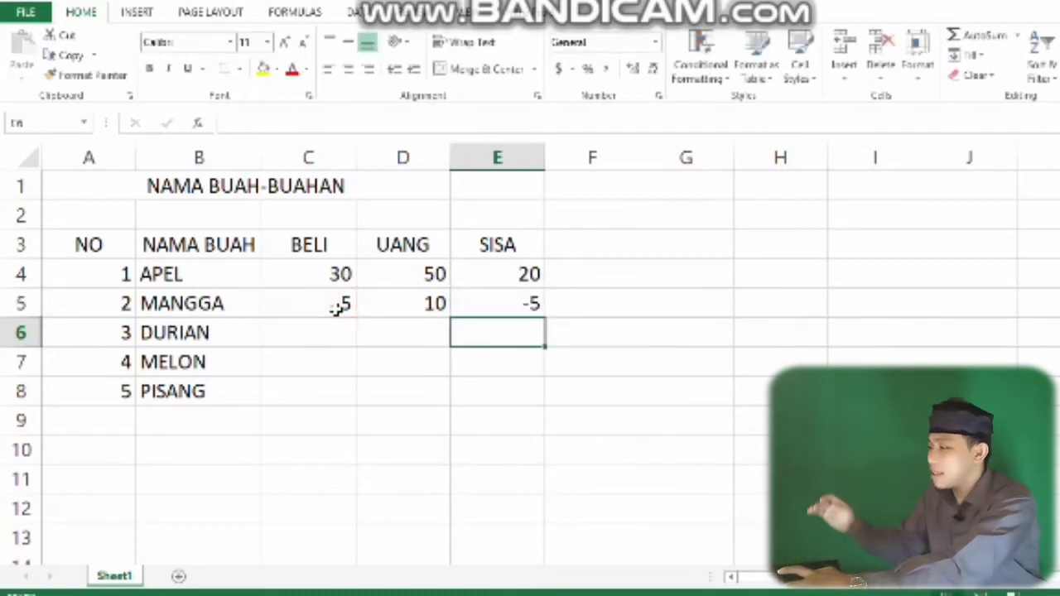
click(527, 306)
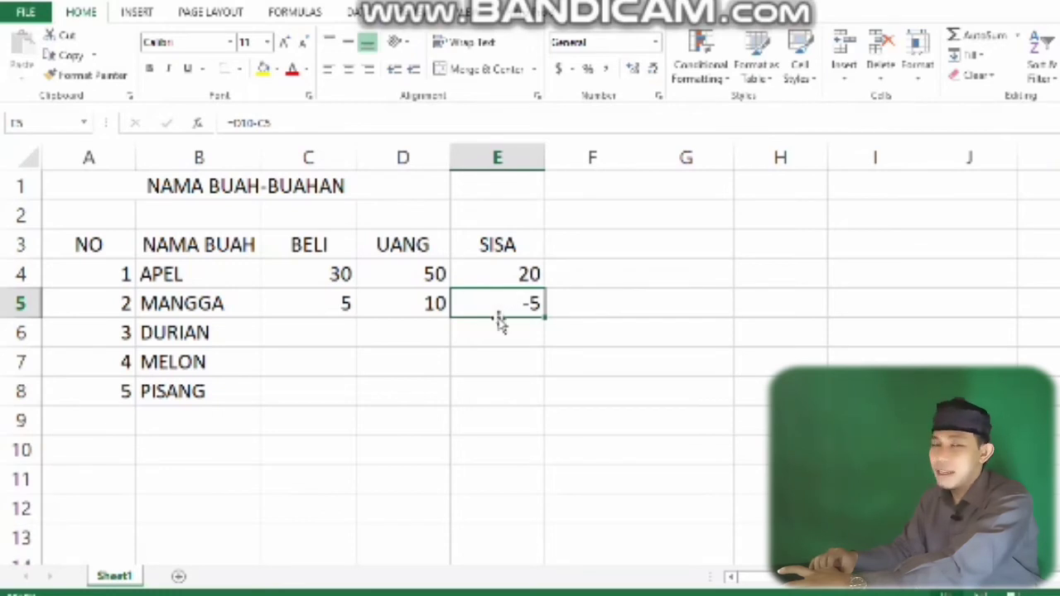
click(332, 335)
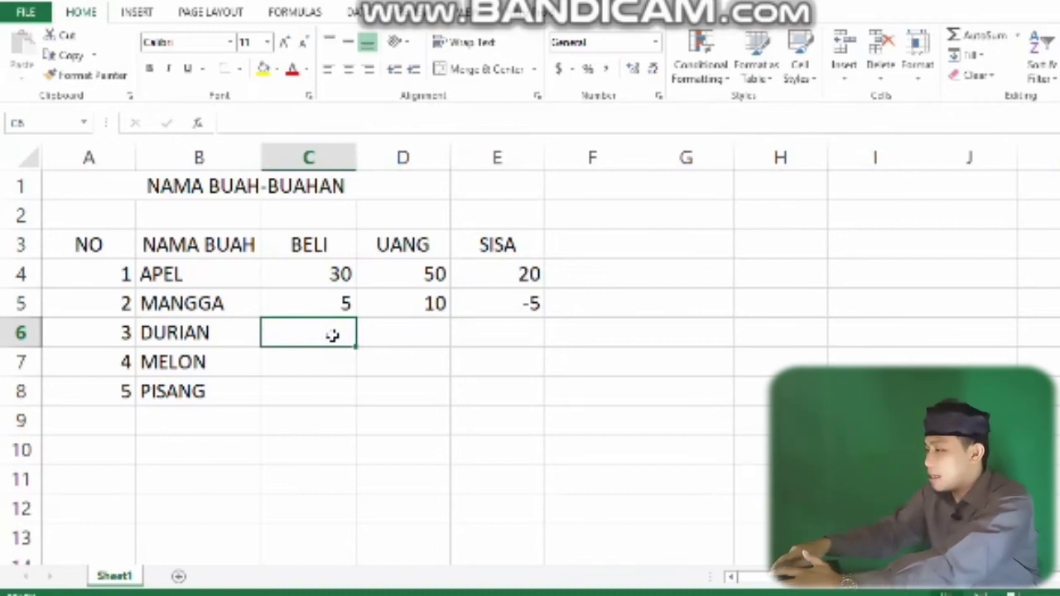
Step: Enter the BELI values 8 and 7 in C6 and C7 for DURIAN and MELON
text(8)
key(Return)
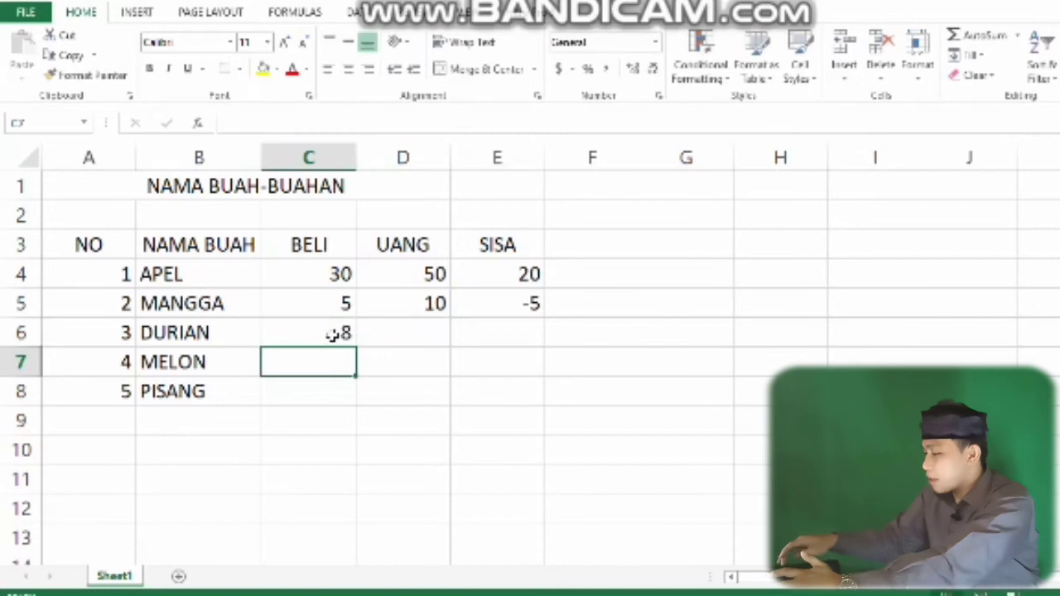
text(7)
key(Return)
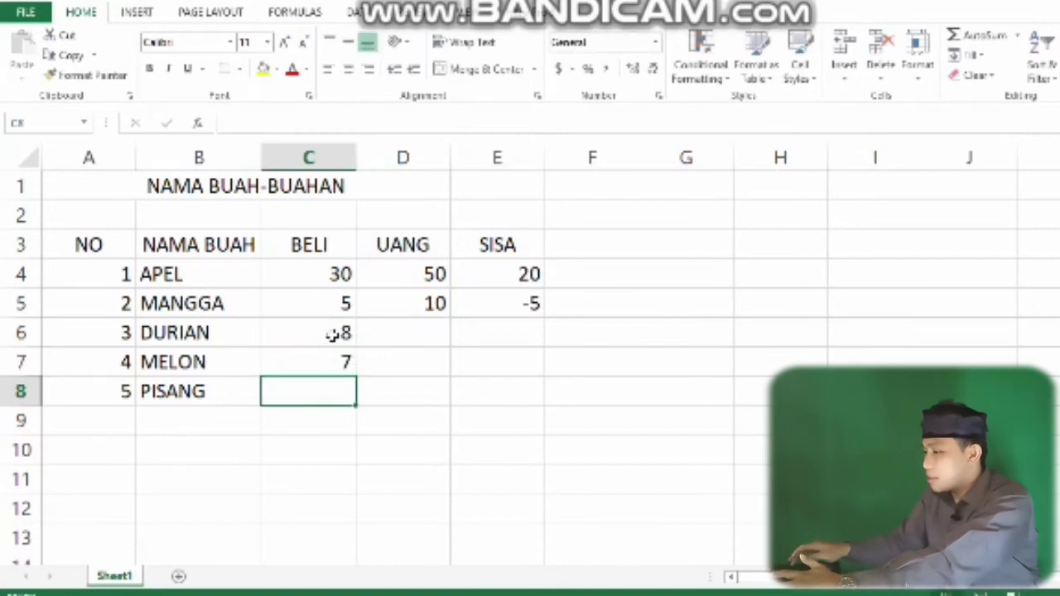
text(3)
key(Return)
Step: Enter the UANG values 15, 12 and 10 in D6–D8 for DURIAN, MELON and PISANG
click(427, 337)
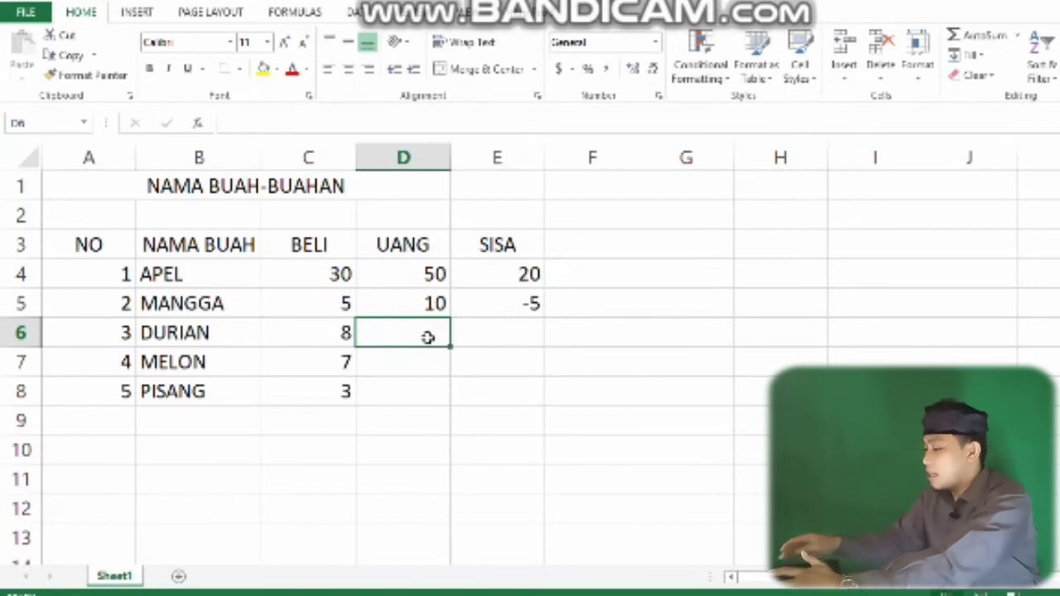
text(15)
key(Return)
text(1)
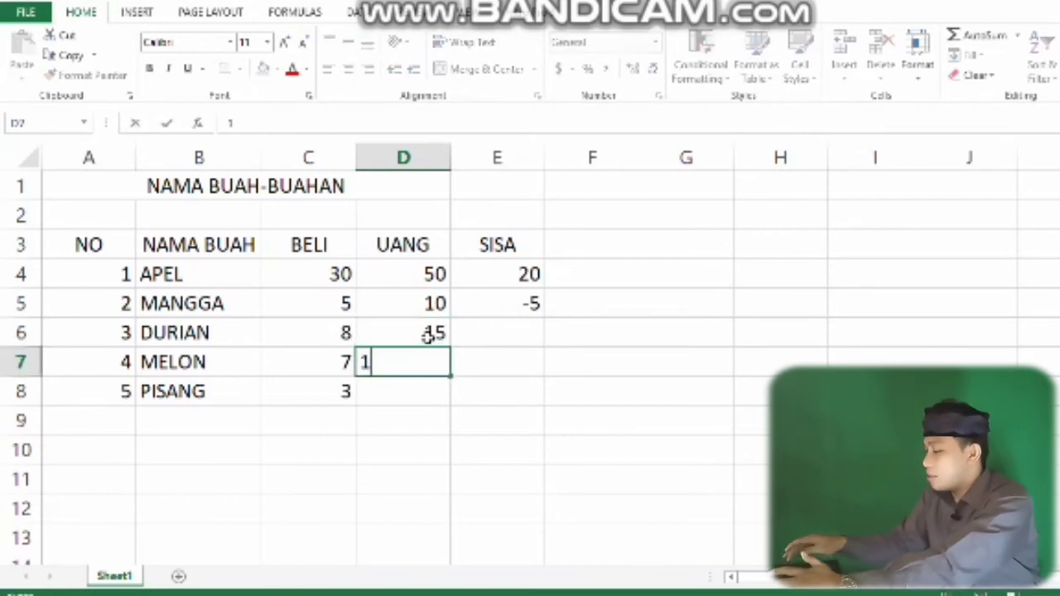
text(2)
key(Return)
text(10)
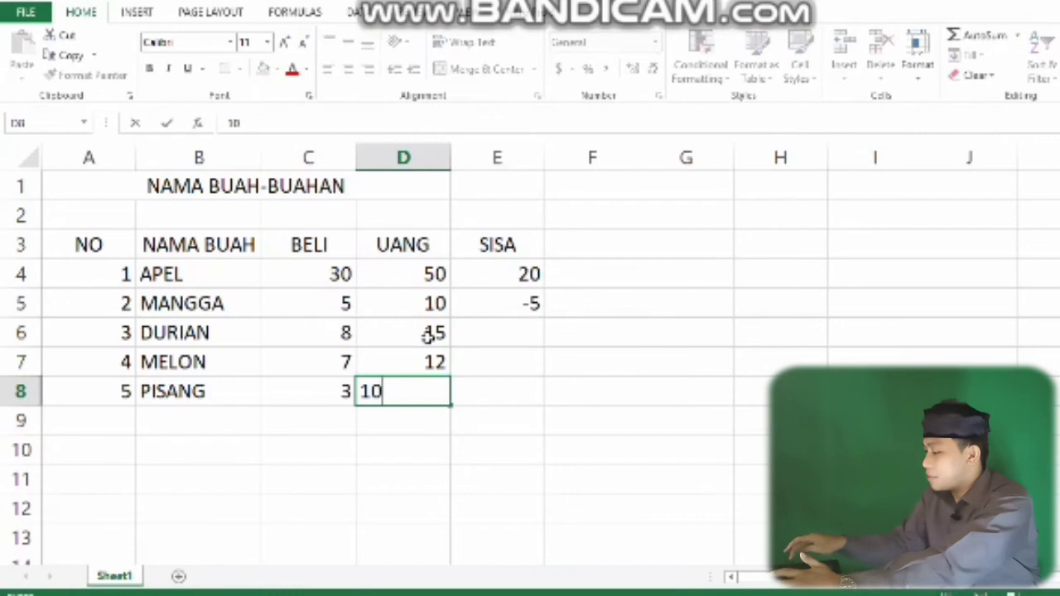
key(Return)
key(Up)
key(Up)
key(Up)
key(Up)
key(Right)
key(Down)
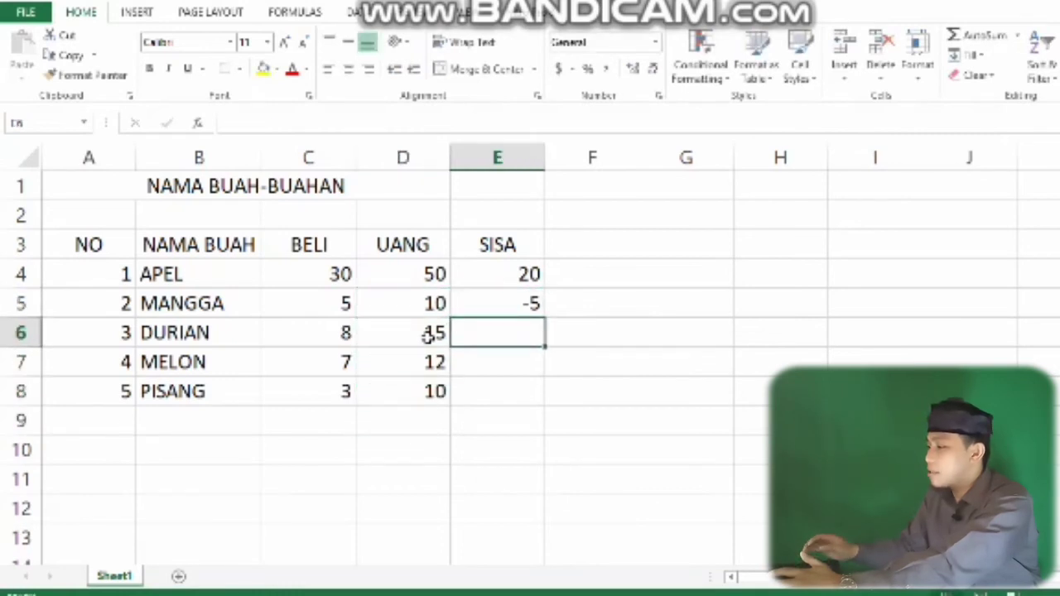
Step: Put the formula =D6-C6 in E6 for DURIAN's SISA, correcting the mistyped D5 reference
text(=)
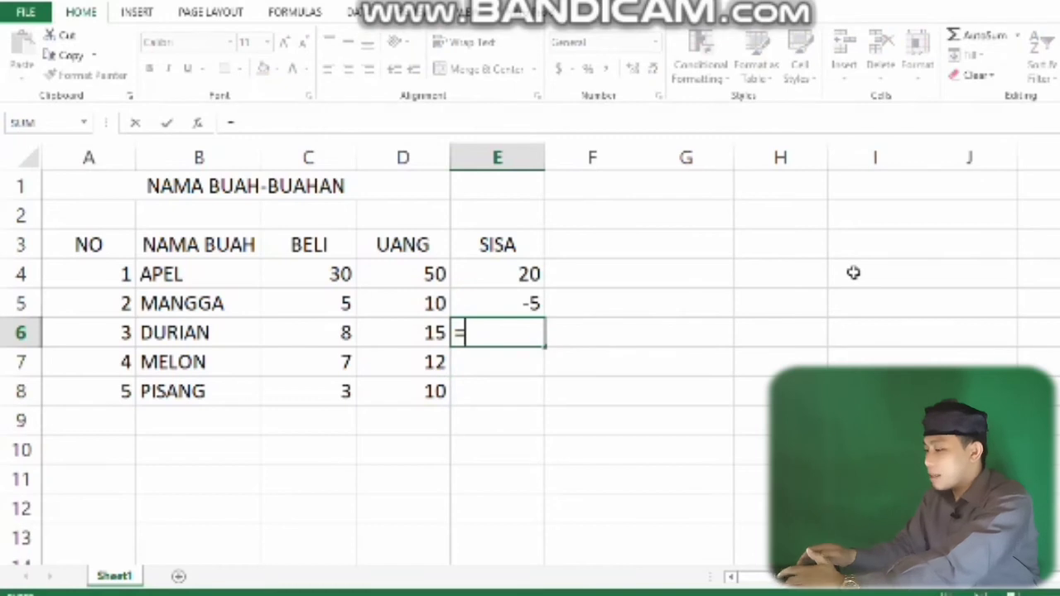
text(D)
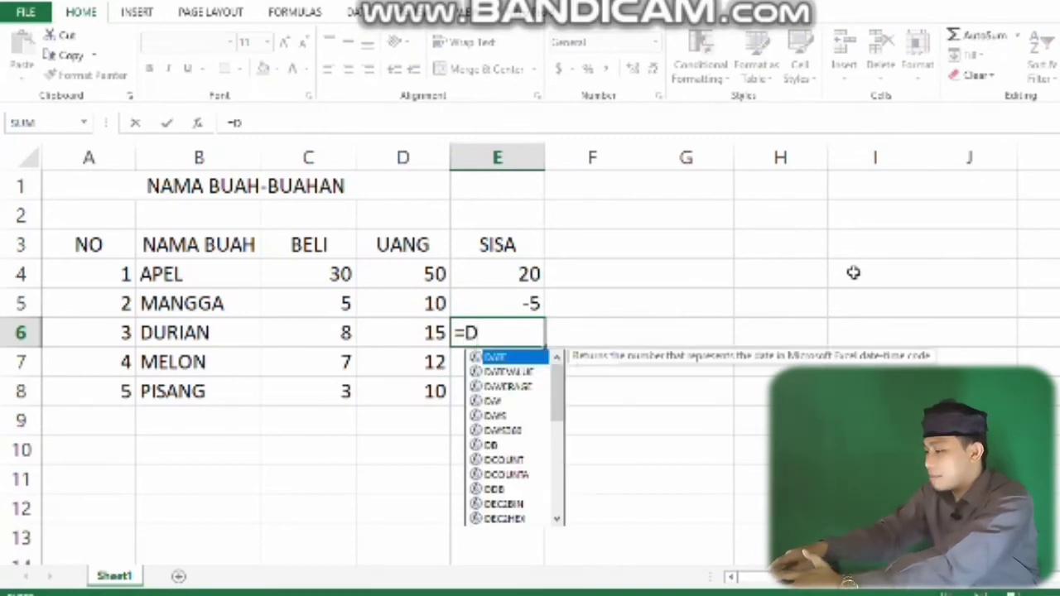
text(5-)
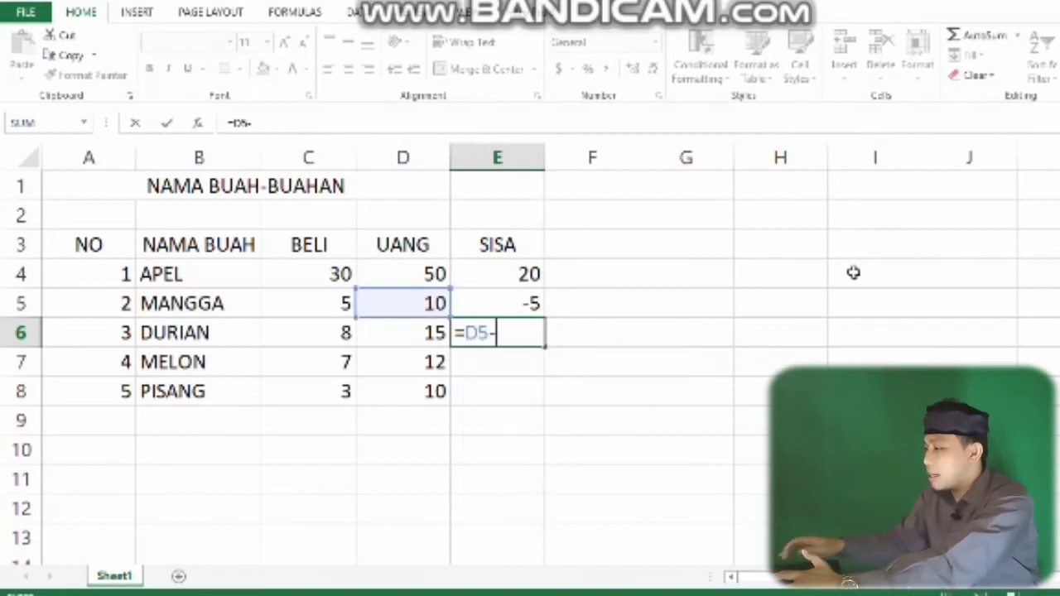
text(C)
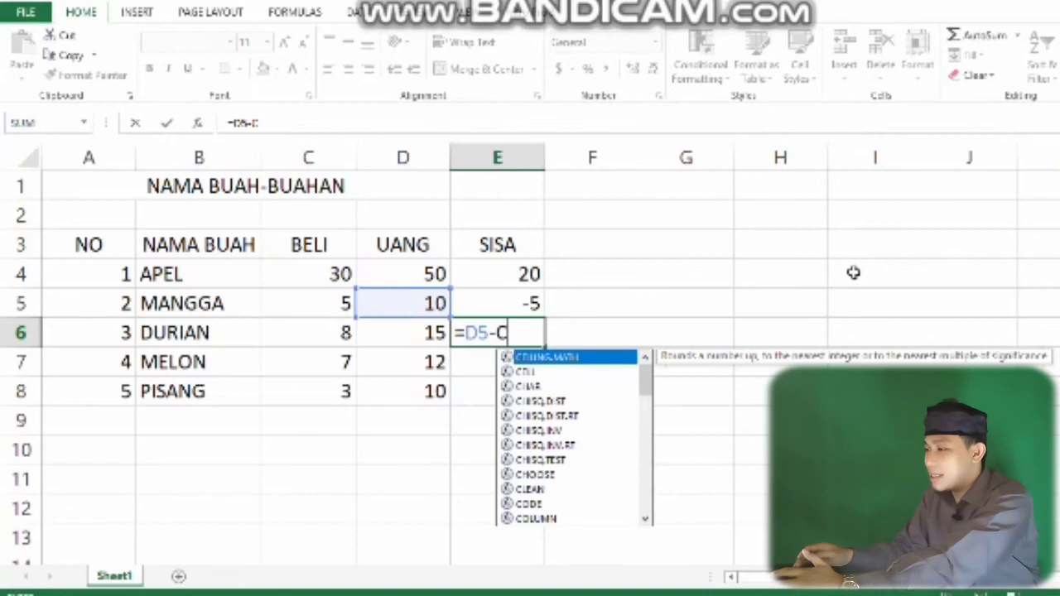
text(6)
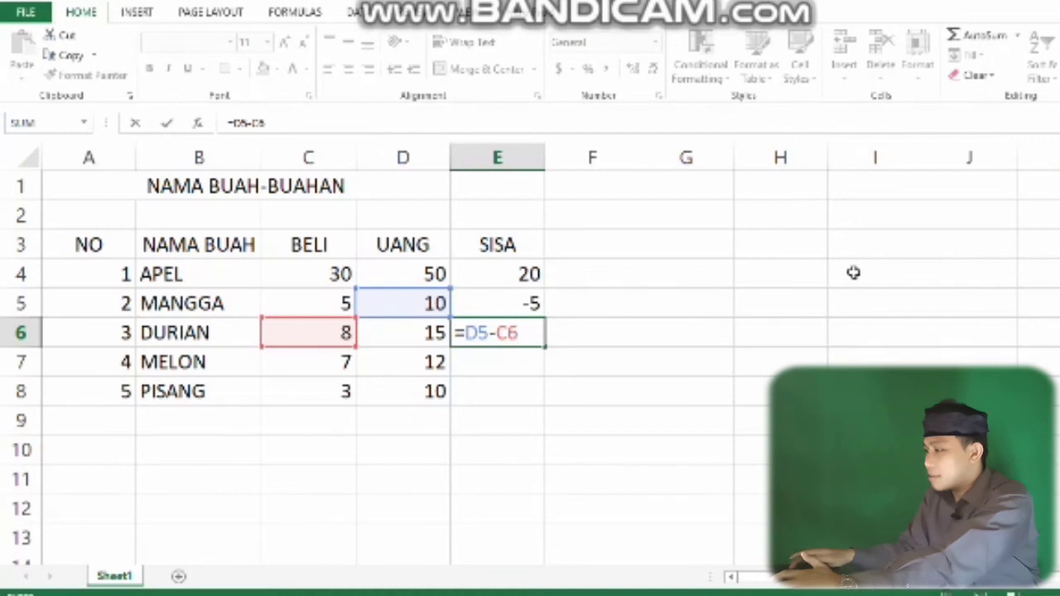
key(BackSpace)
key(BackSpace)
key(BackSpace)
key(BackSpace)
text(6)
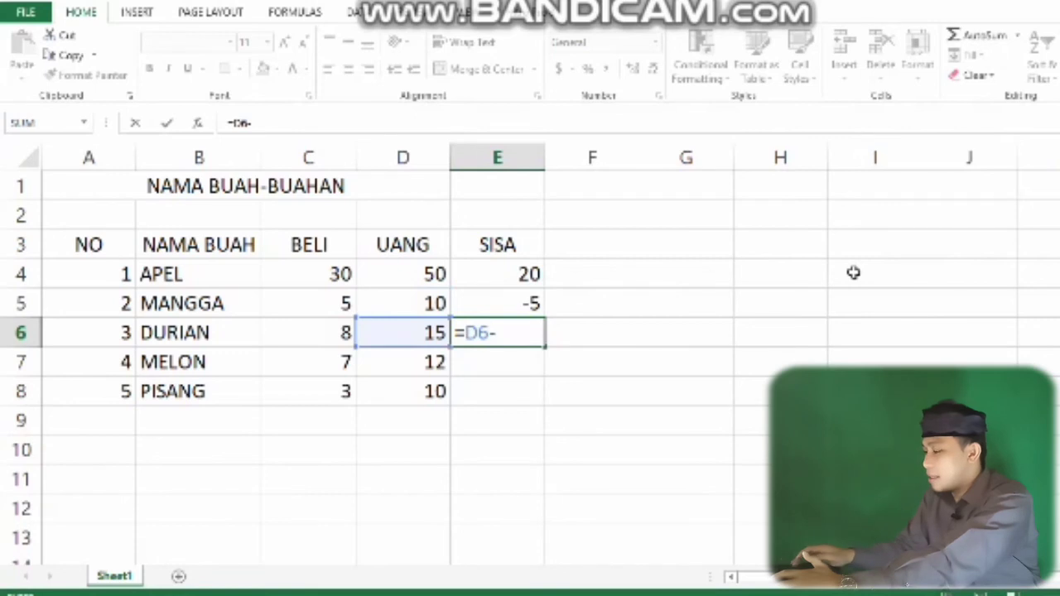
text(C)
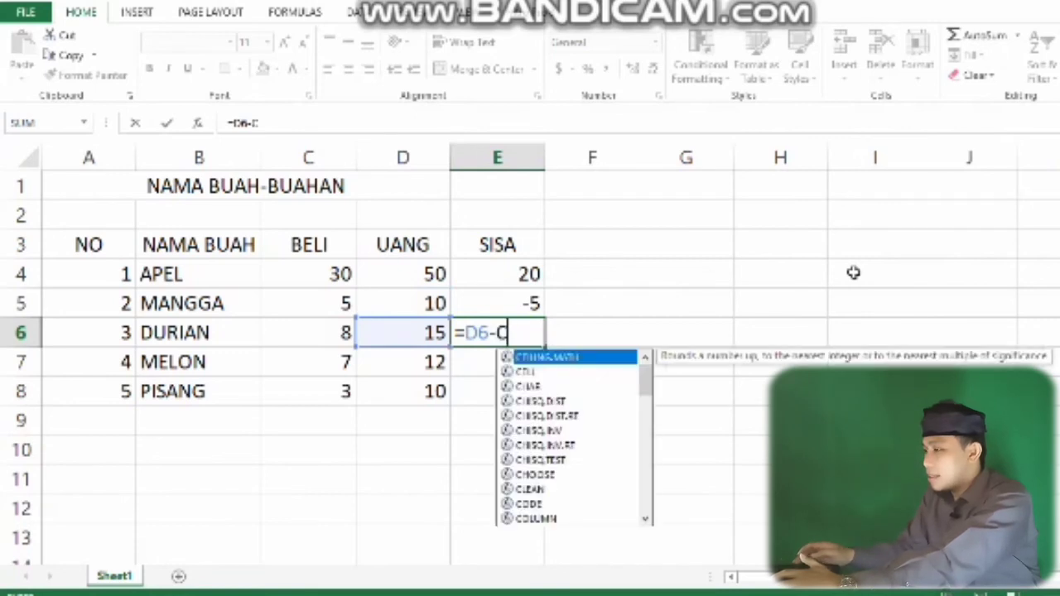
text(6)
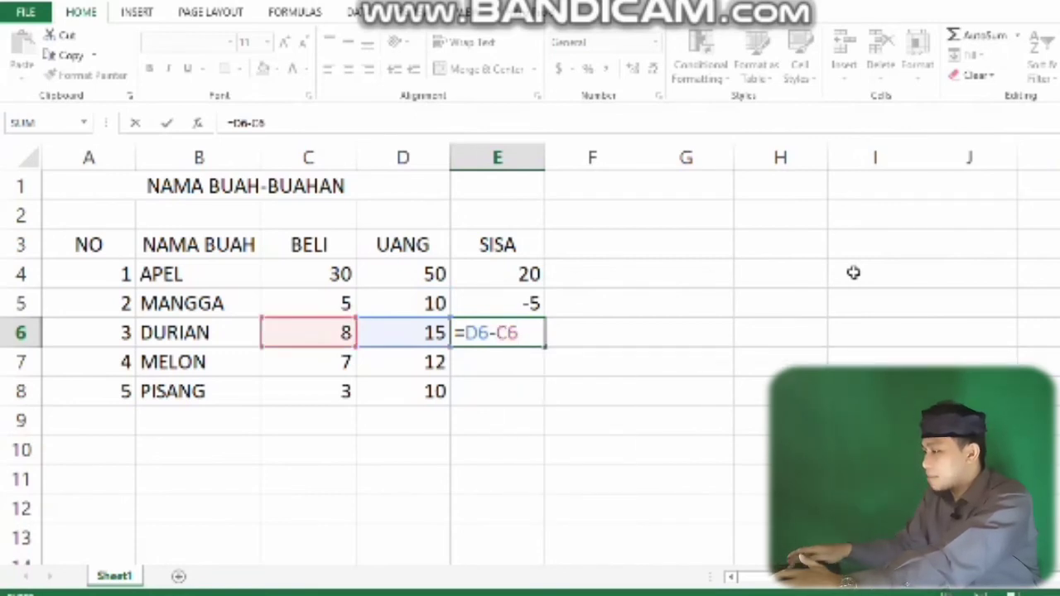
key(Return)
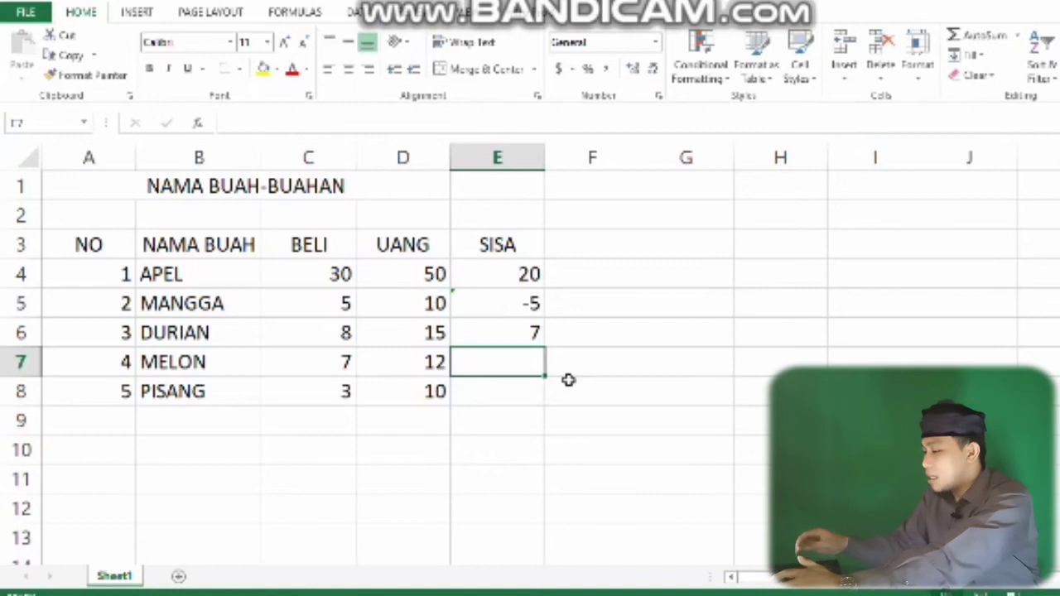
Step: Put the formula =D7-C7 in E7 so MELON's SISA shows 5
text(=)
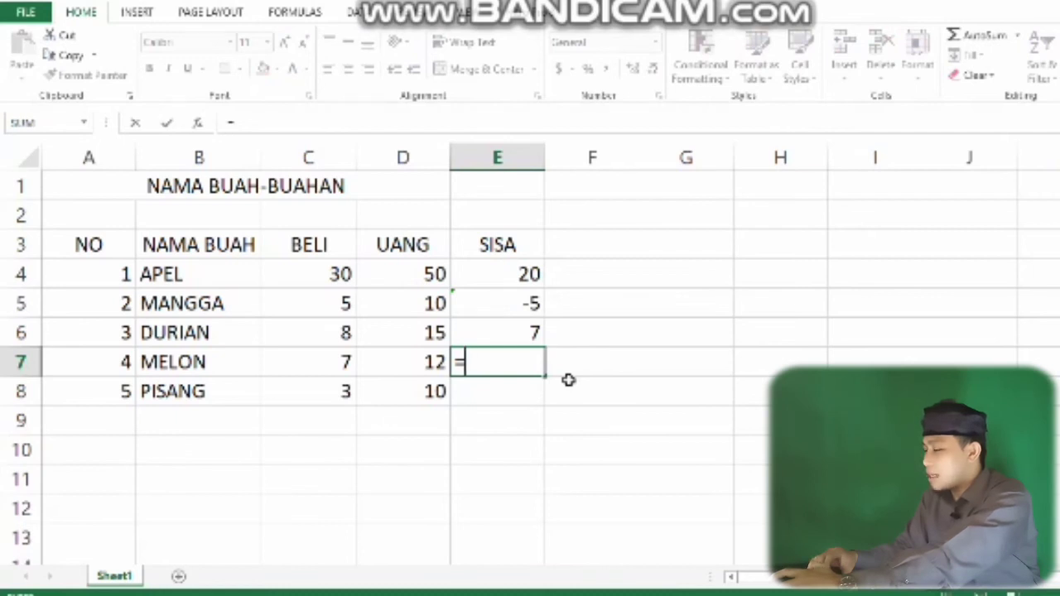
text(D)
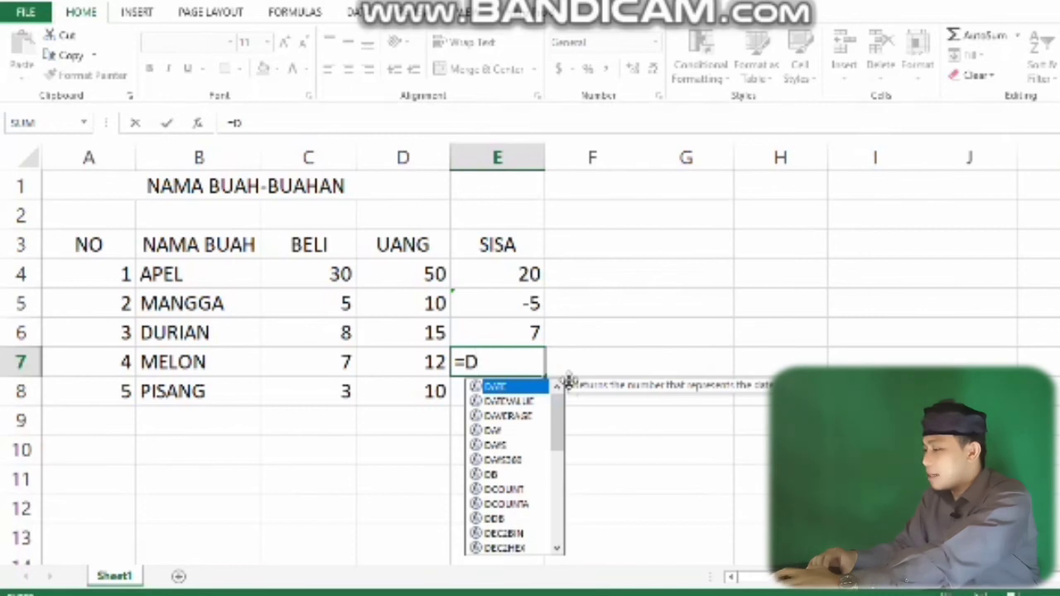
text(7)
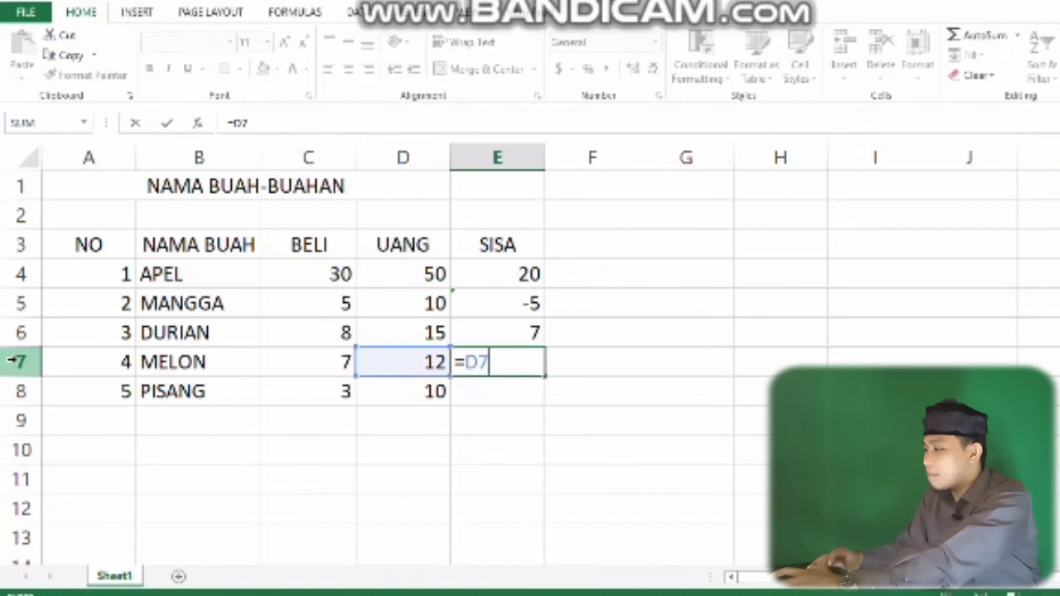
text(-)
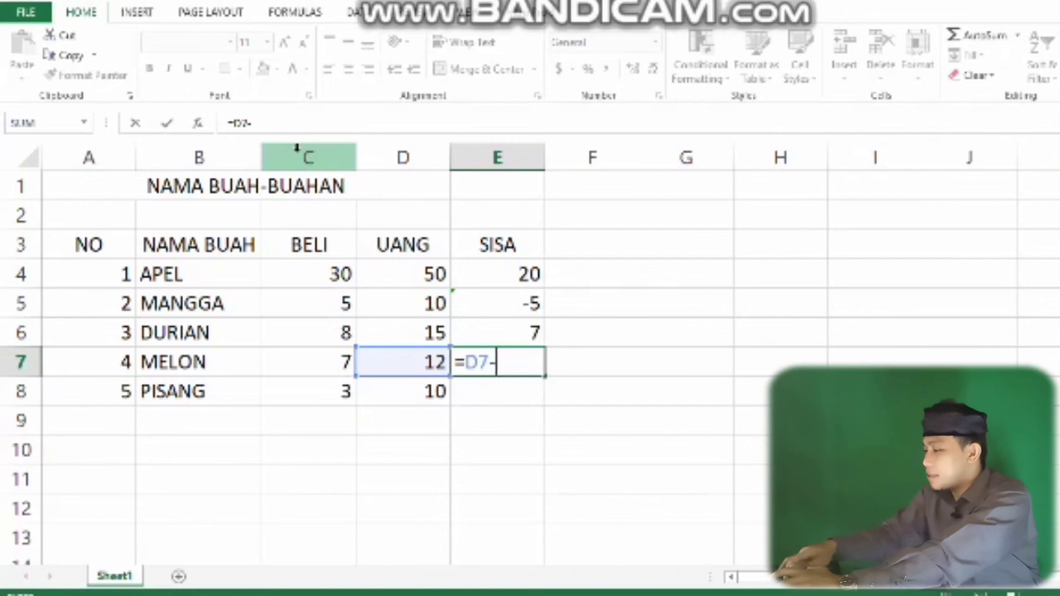
text(C)
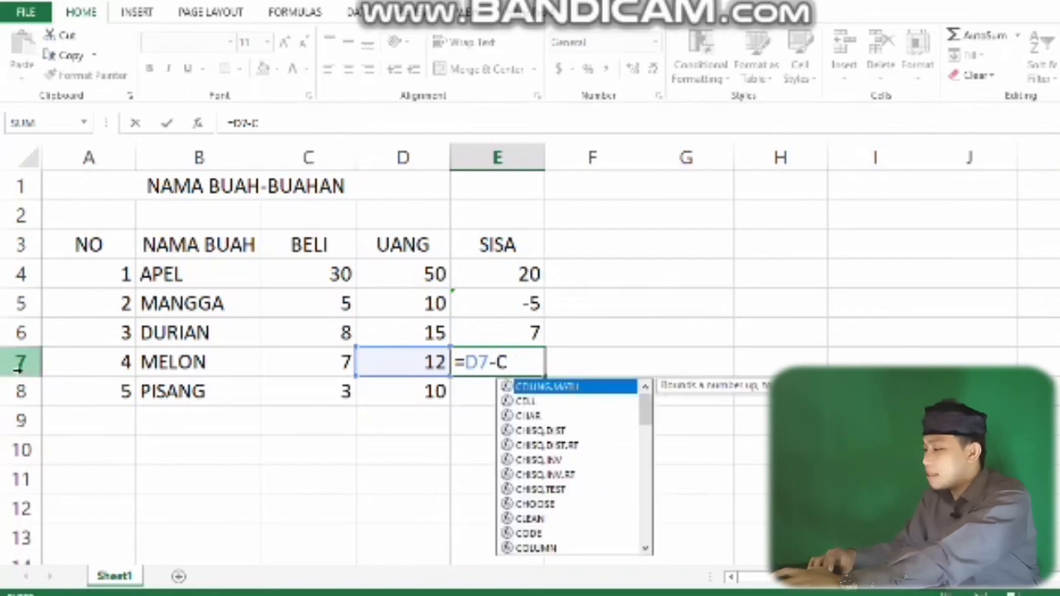
text(7)
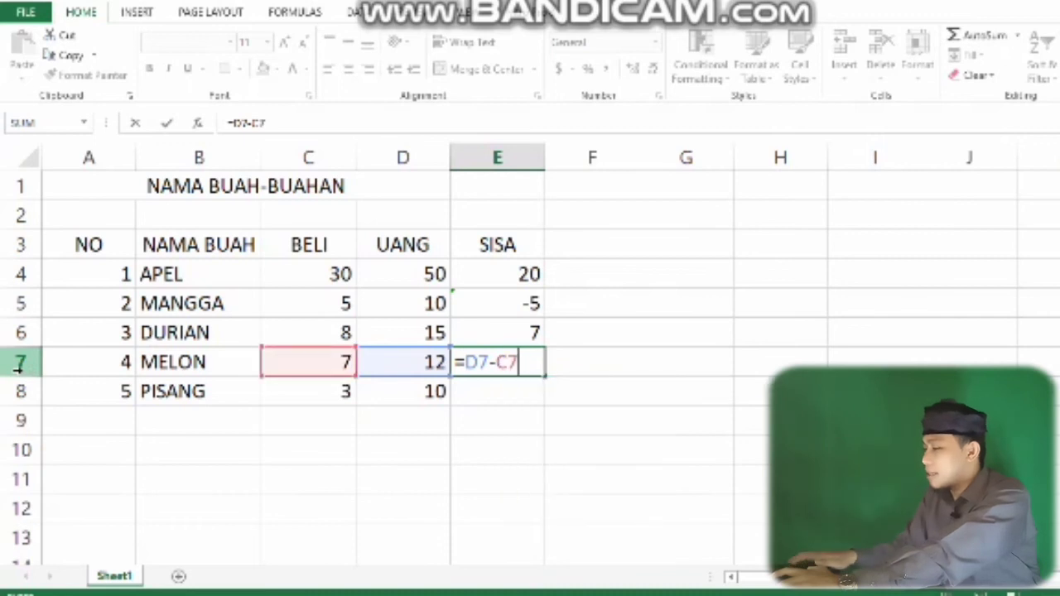
key(Return)
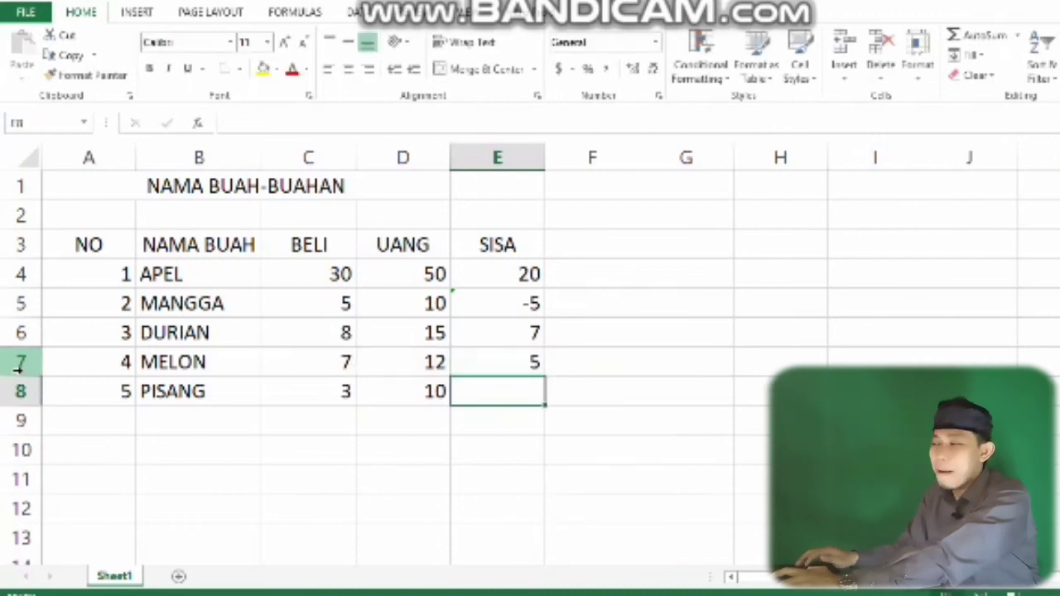
Step: Put the formula =D8-C8 in E8 so PISANG's SISA shows 7
click(420, 394)
click(475, 394)
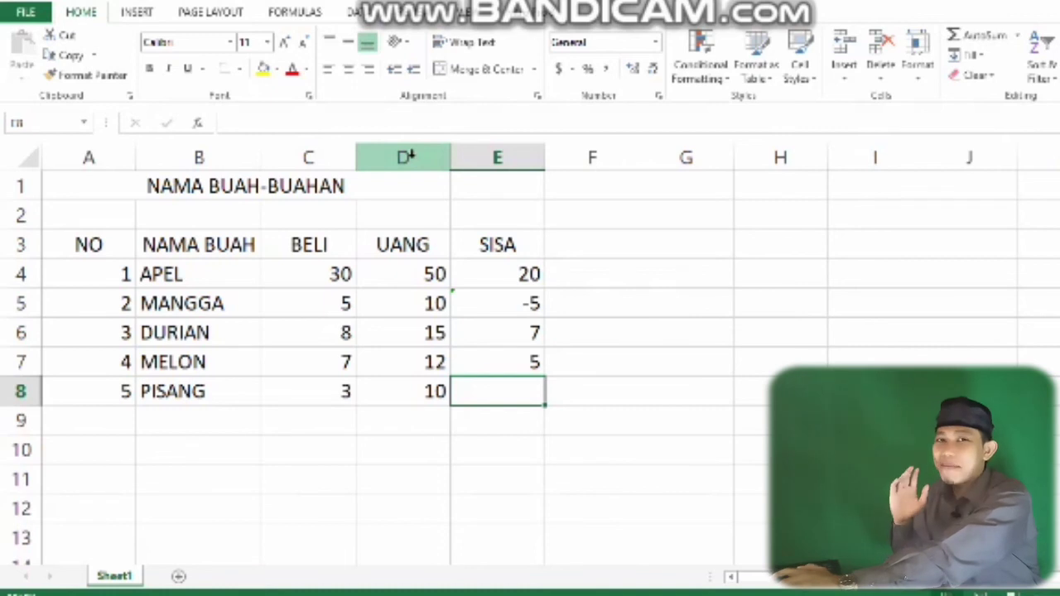
key(F2)
text(=D)
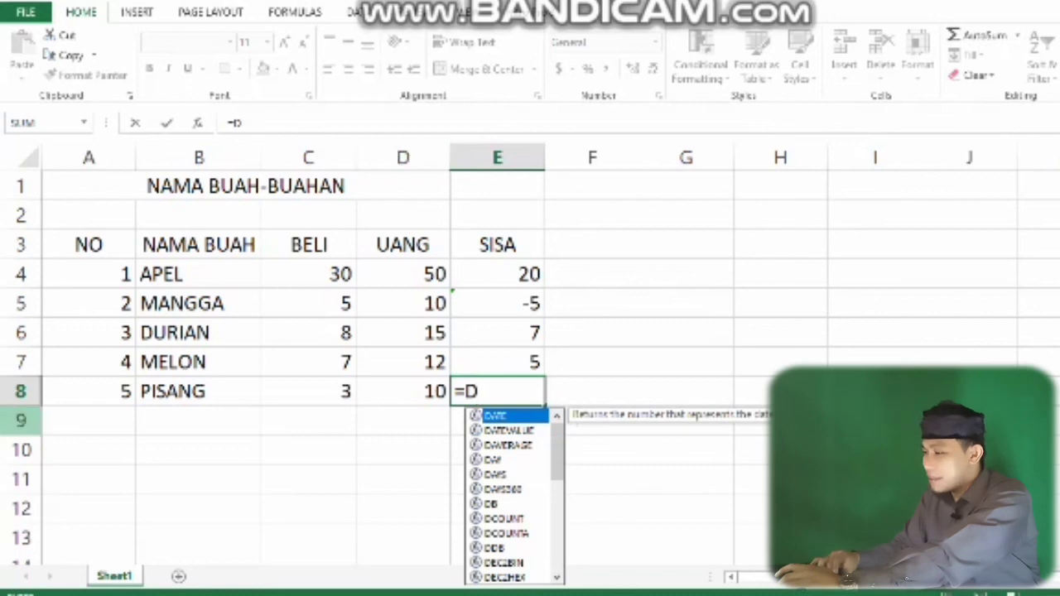
text(8)
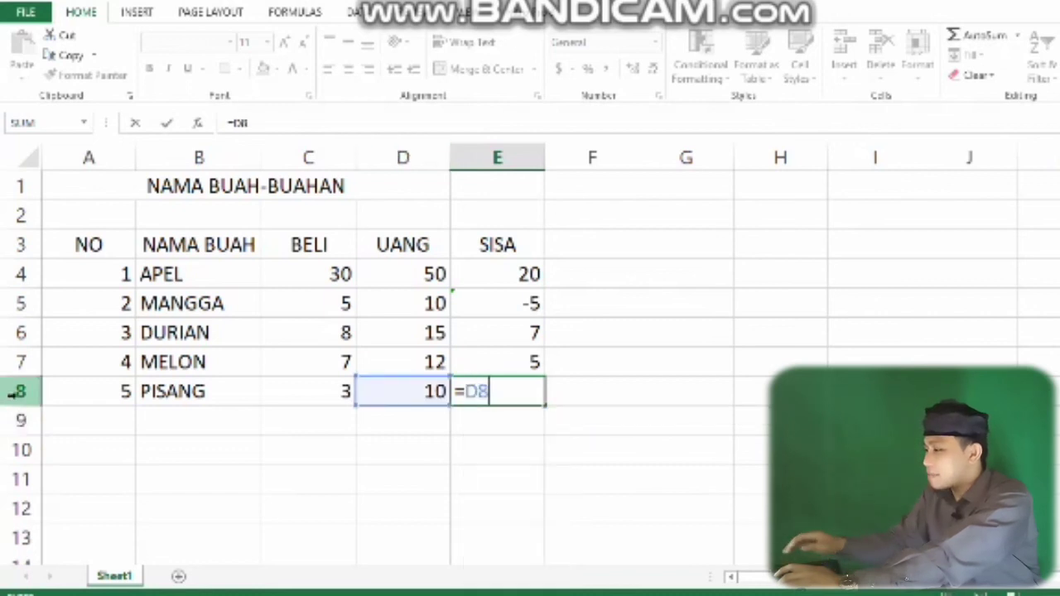
text(-)
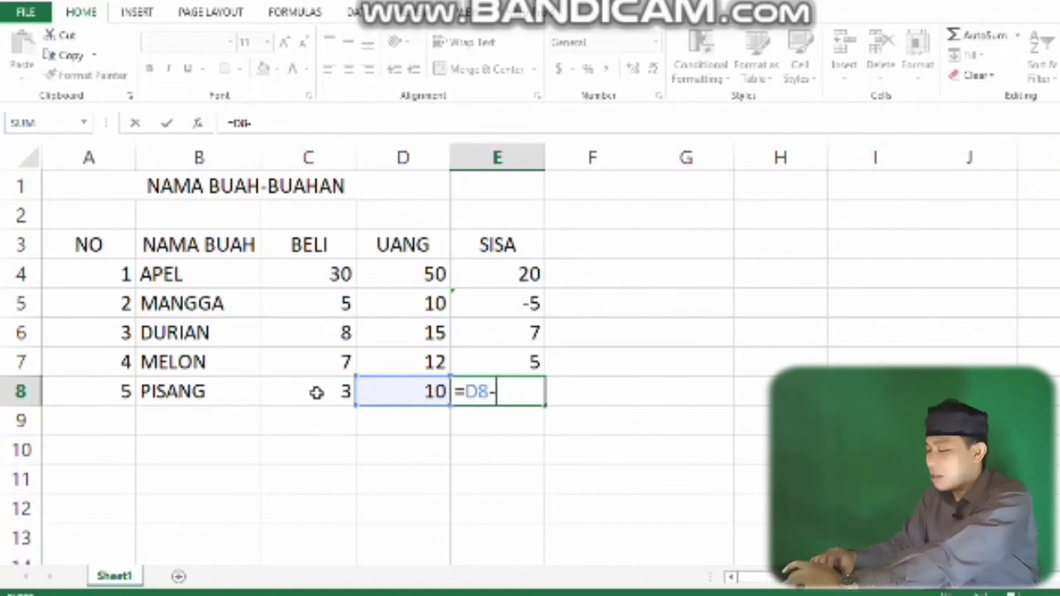
text(C)
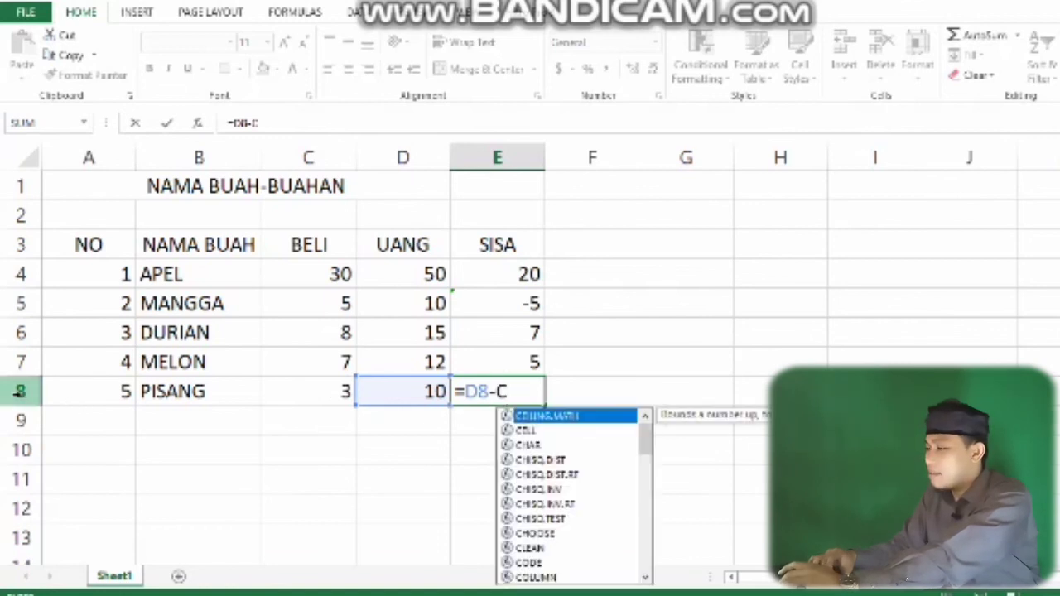
text(8)
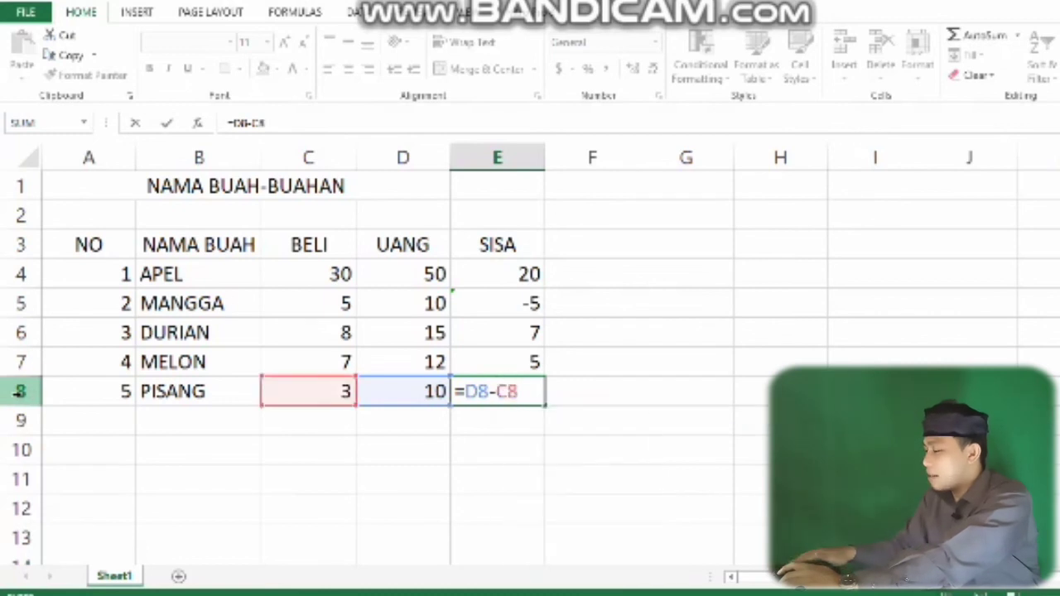
key(Return)
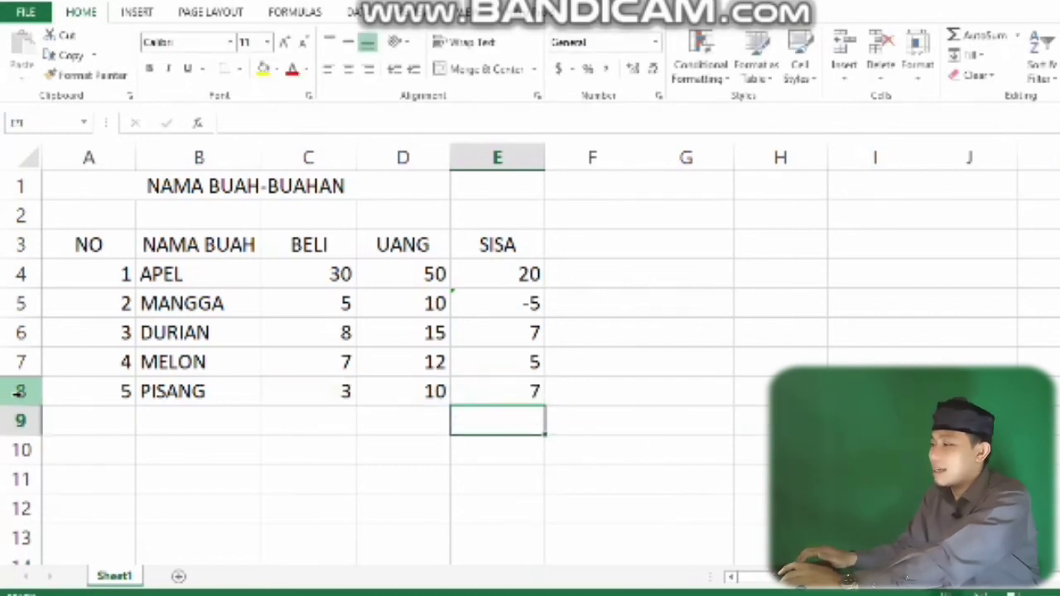